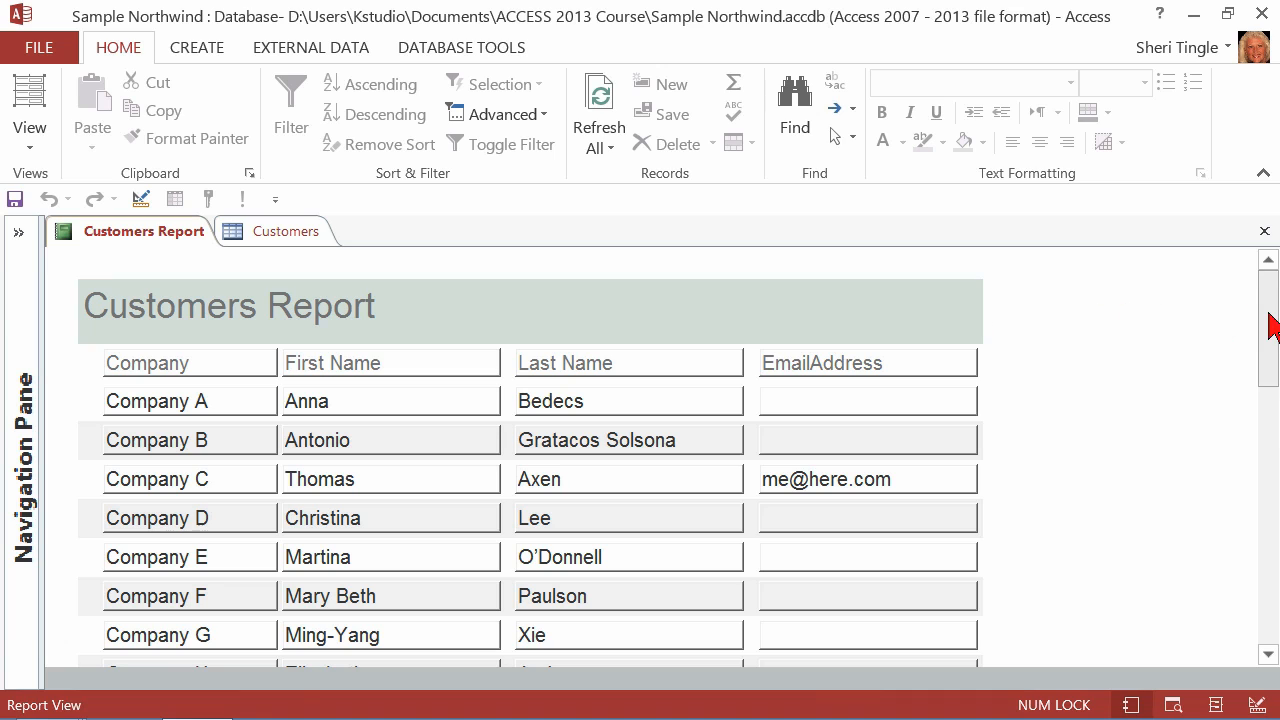
- Clear the e-mail address from the Company C record in the Customers table and commit the change
{"action": "mouse_move", "coordinate": [1274, 329]}
{"action": "left_mouse_down"}
{"action": "mouse_move", "coordinate": [1275, 520]}
{"action": "mouse_move", "coordinate": [1270, 320]}
{"action": "left_mouse_up"}
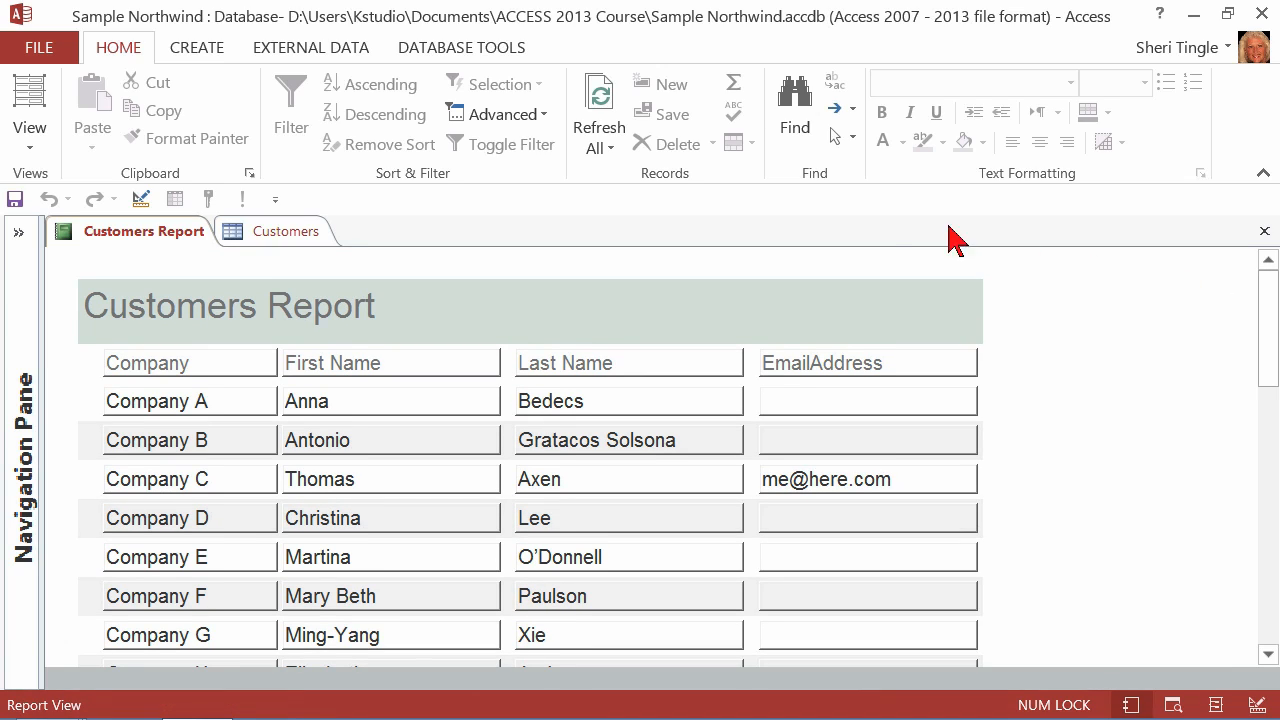
{"action": "left_click", "coordinate": [296, 242]}
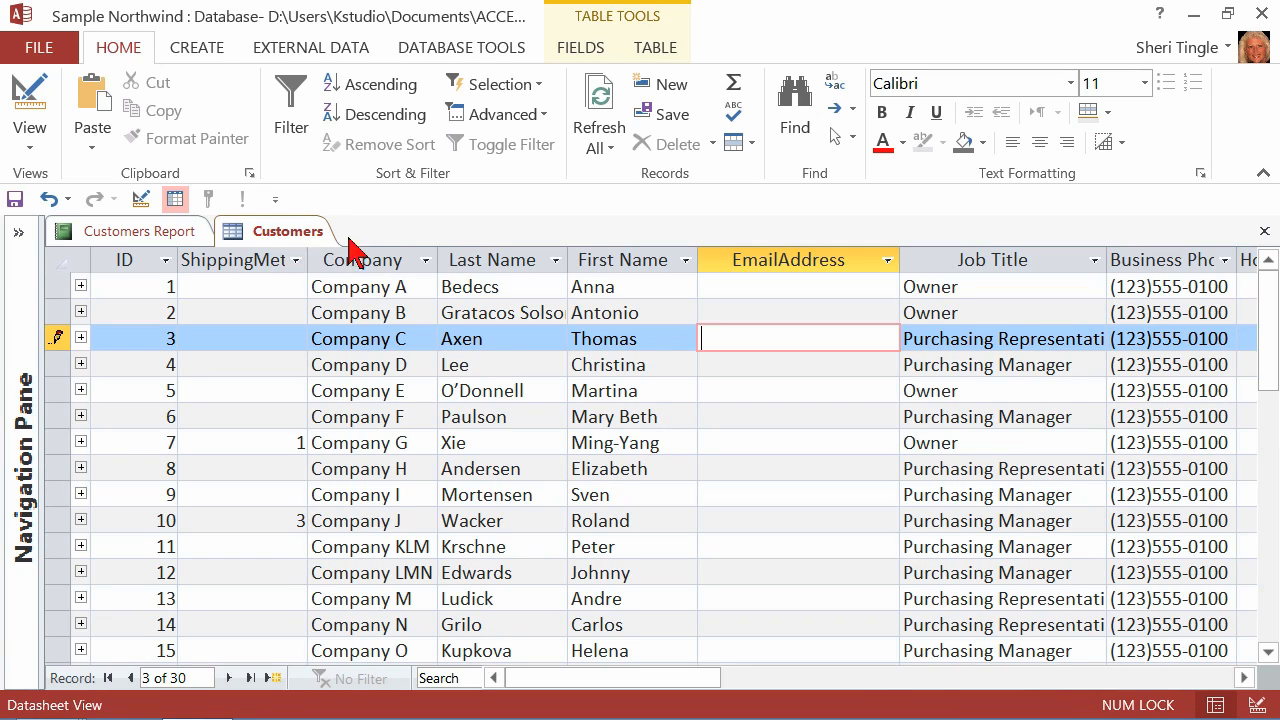
{"action": "key", "text": "ctrl+v"}
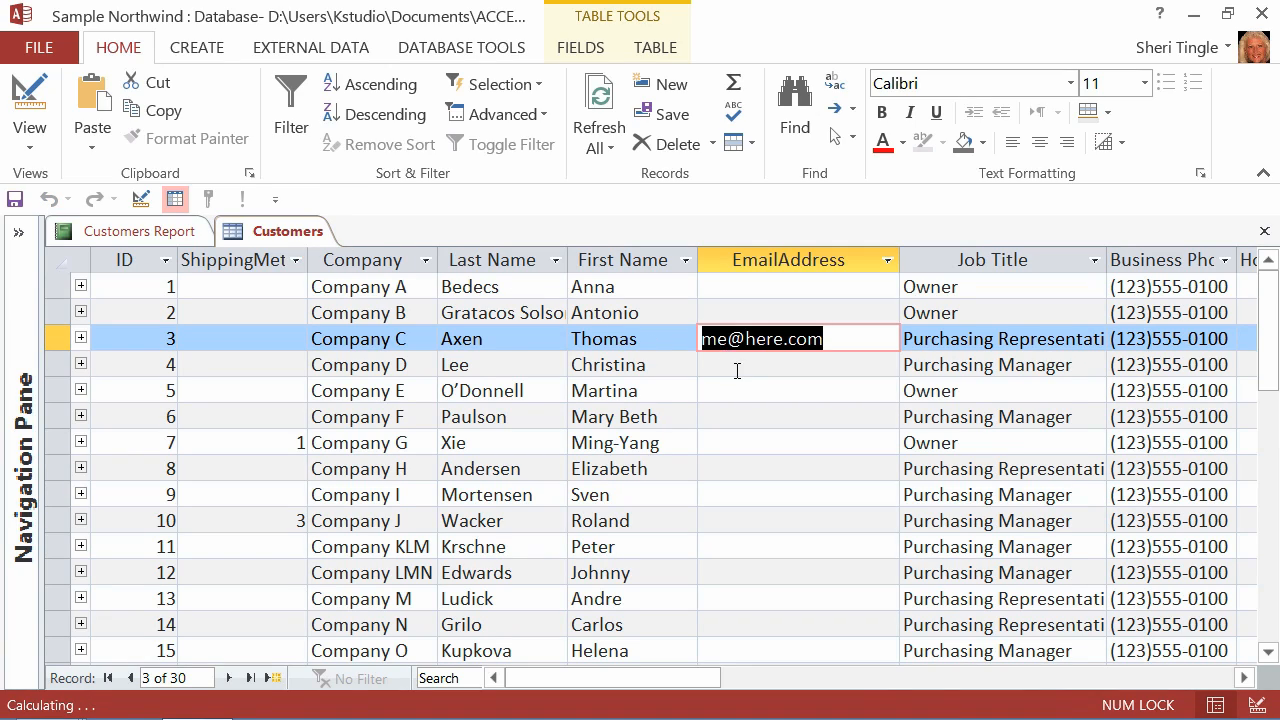
{"action": "left_click", "coordinate": [742, 372]}
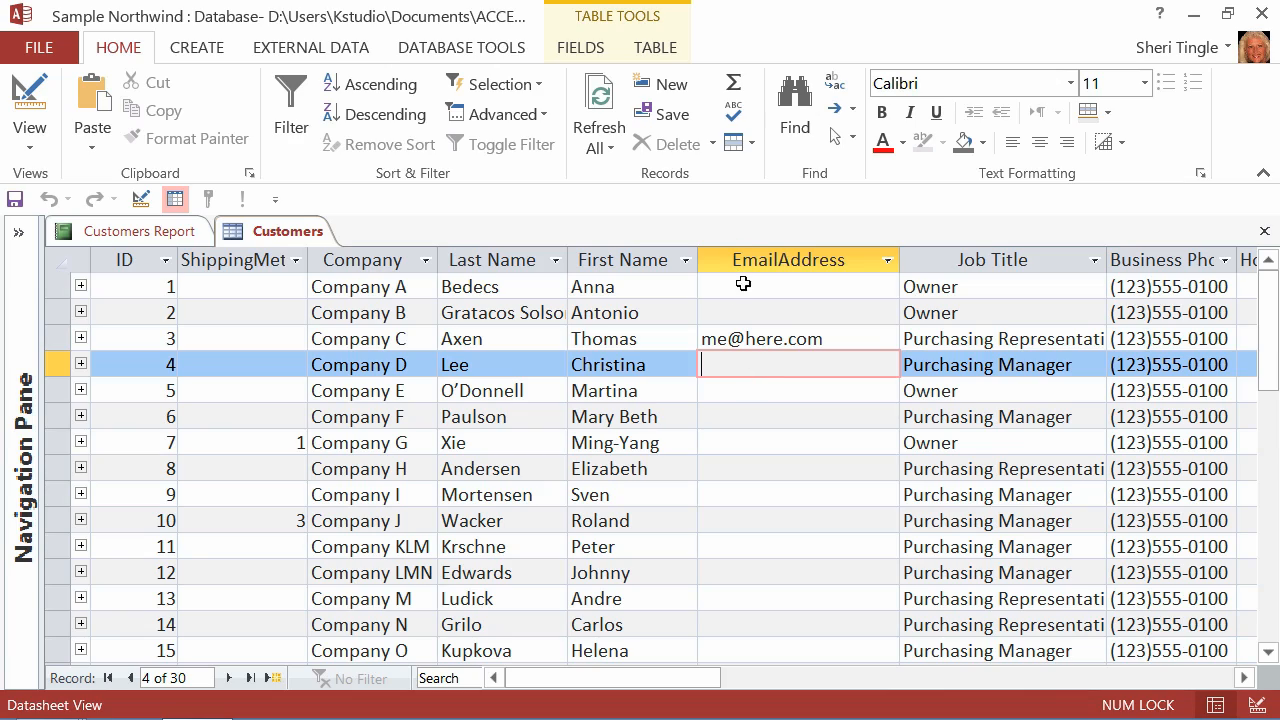
{"action": "left_click", "coordinate": [708, 343]}
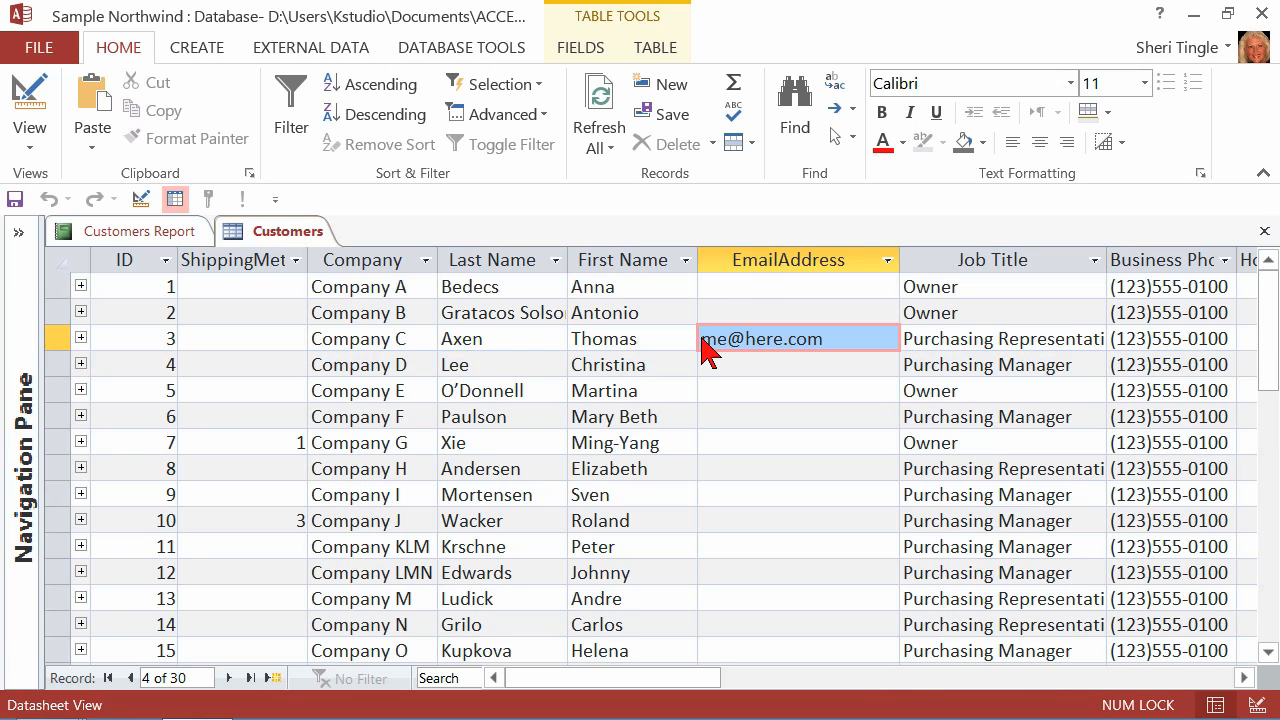
{"action": "key", "text": "Delete"}
{"action": "left_click", "coordinate": [731, 372]}
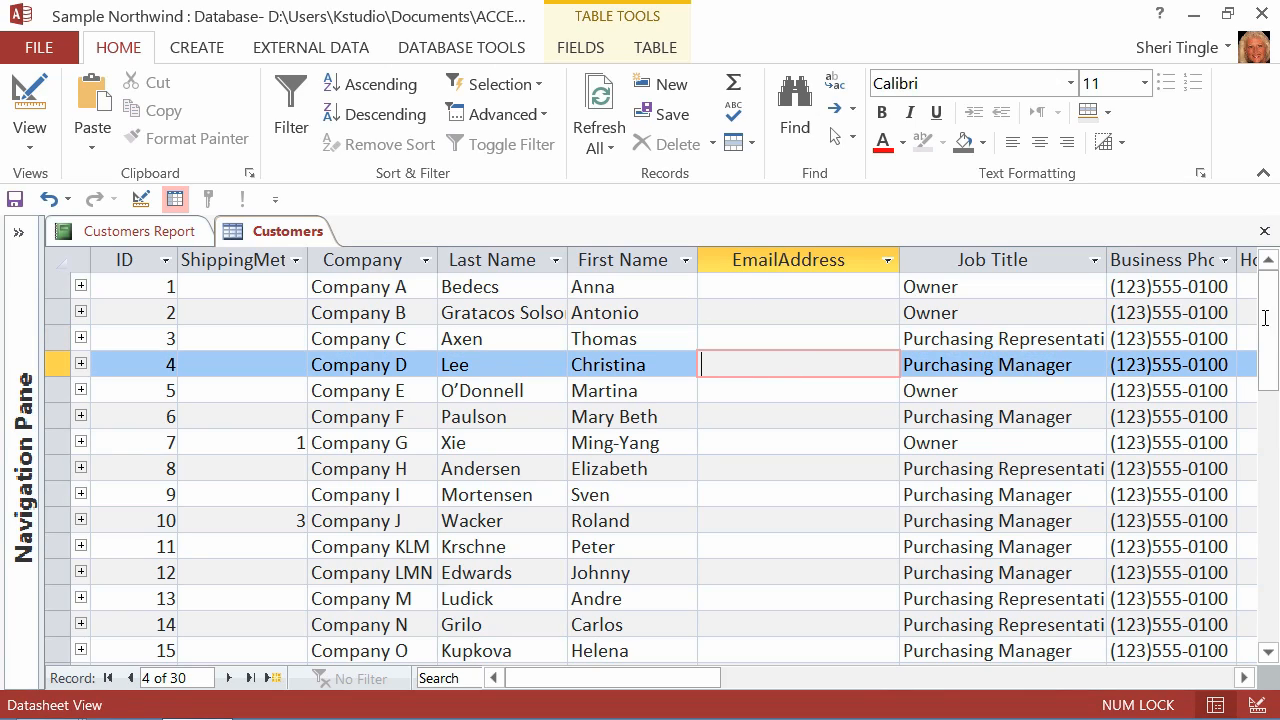
{"action": "mouse_move", "coordinate": [1268, 323]}
{"action": "left_mouse_down"}
{"action": "mouse_move", "coordinate": [1275, 510]}
{"action": "mouse_move", "coordinate": [1262, 320]}
{"action": "left_mouse_up"}
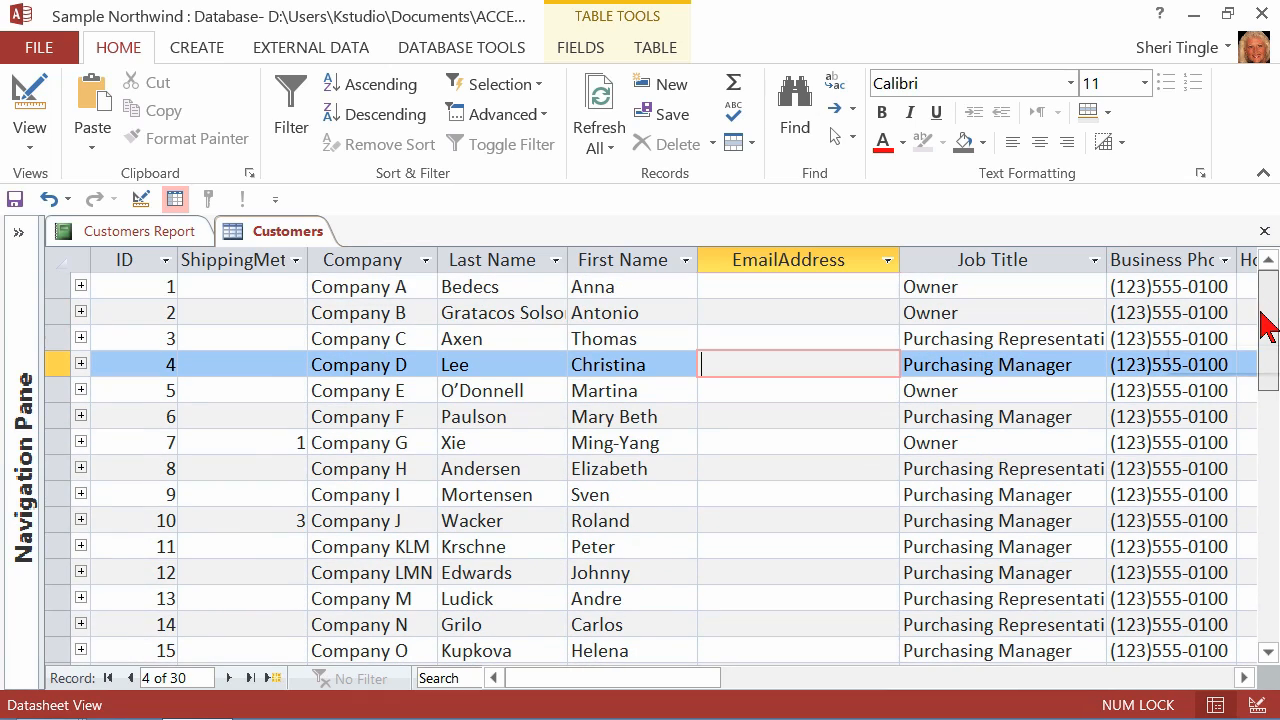
- Refresh the Customers Report data by switching it to Design View and back to Report View
{"action": "left_click", "coordinate": [138, 234]}
{"action": "right_click", "coordinate": [138, 245]}
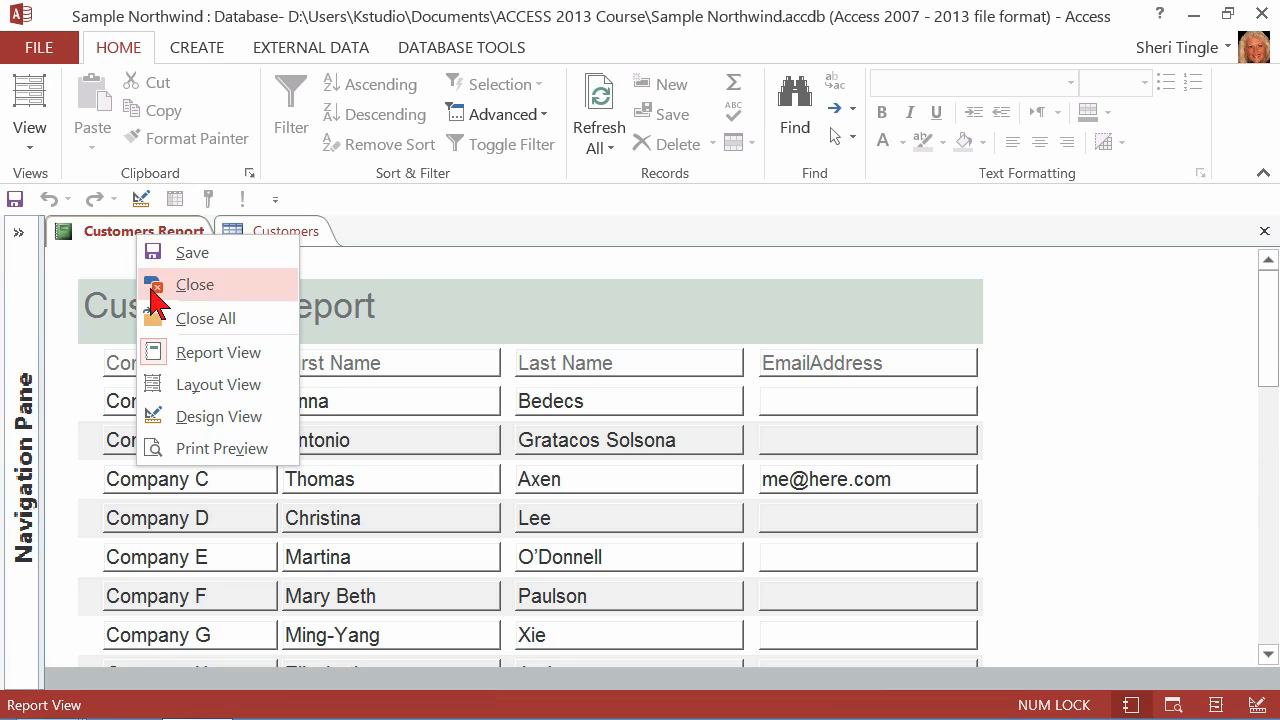
{"action": "left_click", "coordinate": [205, 420]}
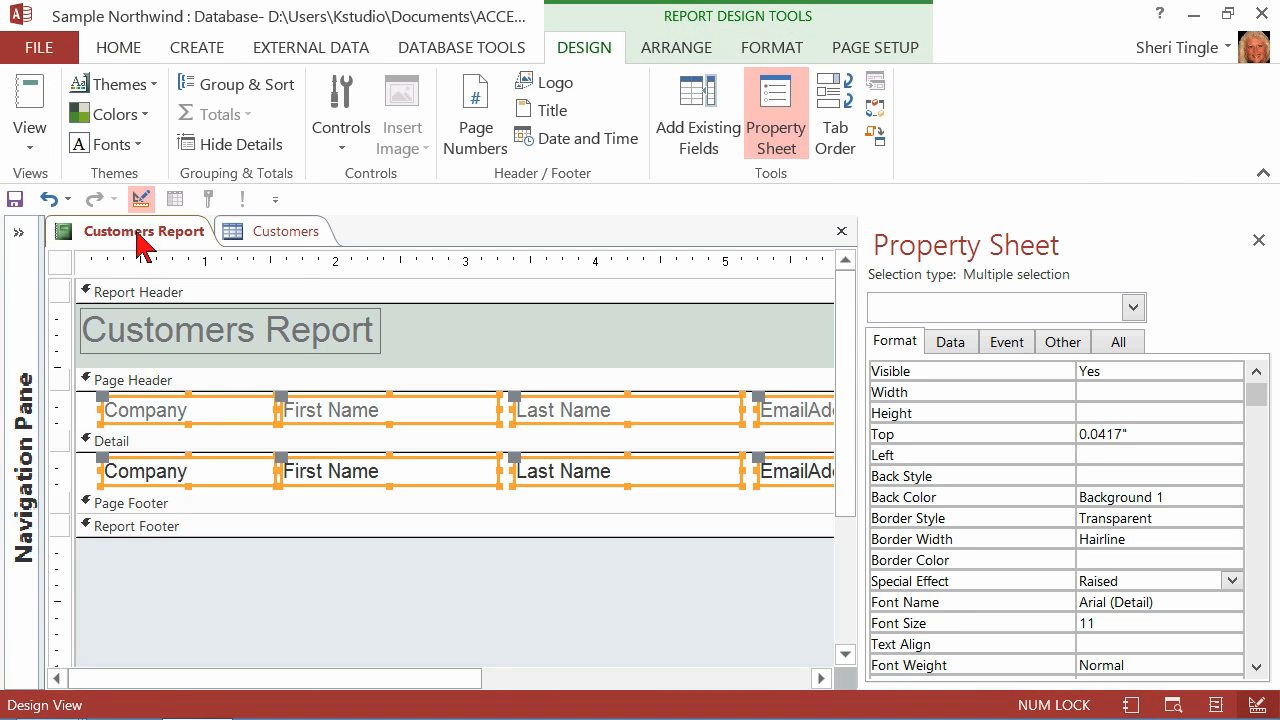
{"action": "right_click", "coordinate": [134, 244]}
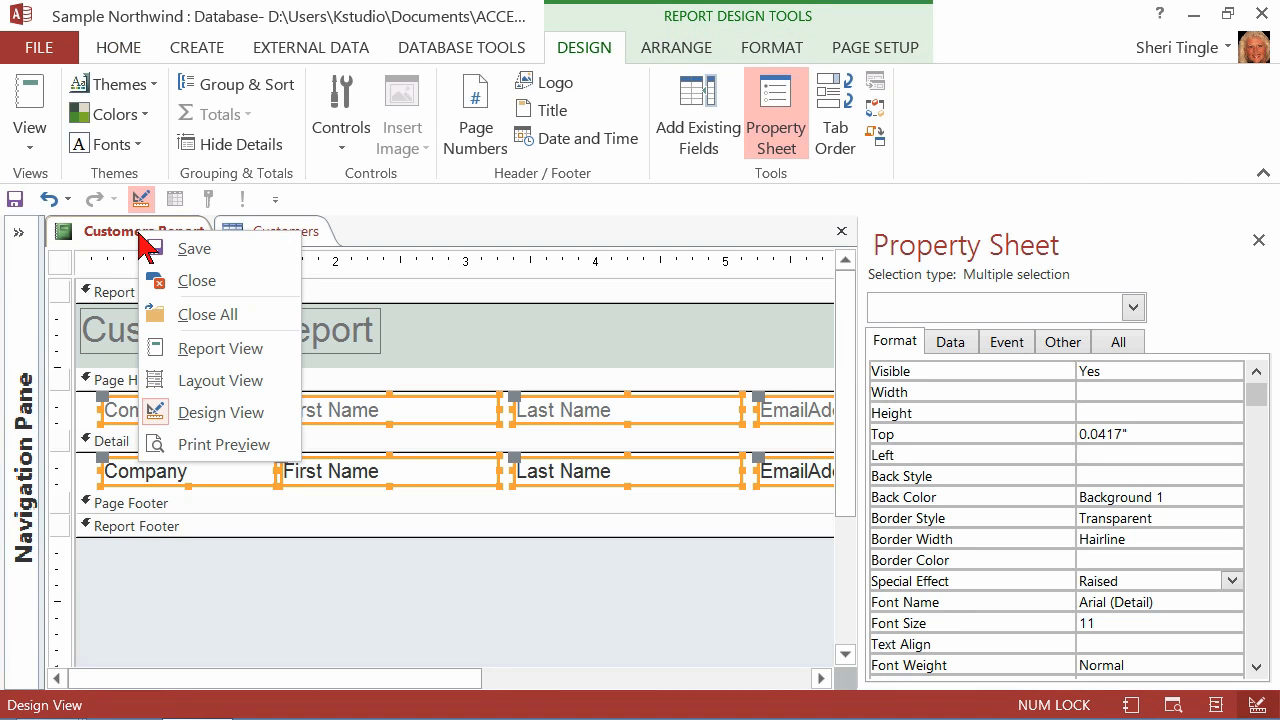
{"action": "left_click", "coordinate": [195, 352]}
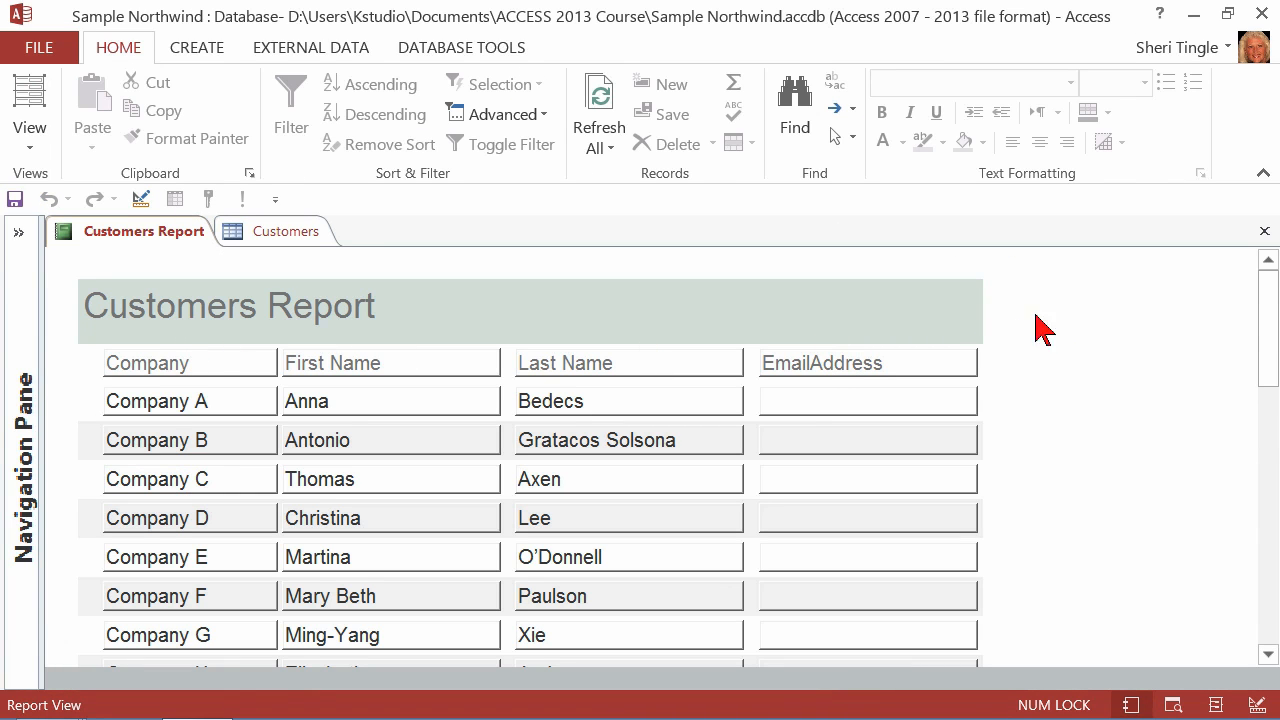
{"action": "mouse_move", "coordinate": [1264, 310]}
{"action": "left_mouse_down"}
{"action": "mouse_move", "coordinate": [1275, 575]}
{"action": "mouse_move", "coordinate": [1272, 297]}
{"action": "left_mouse_up"}
{"action": "left_click", "coordinate": [866, 440]}
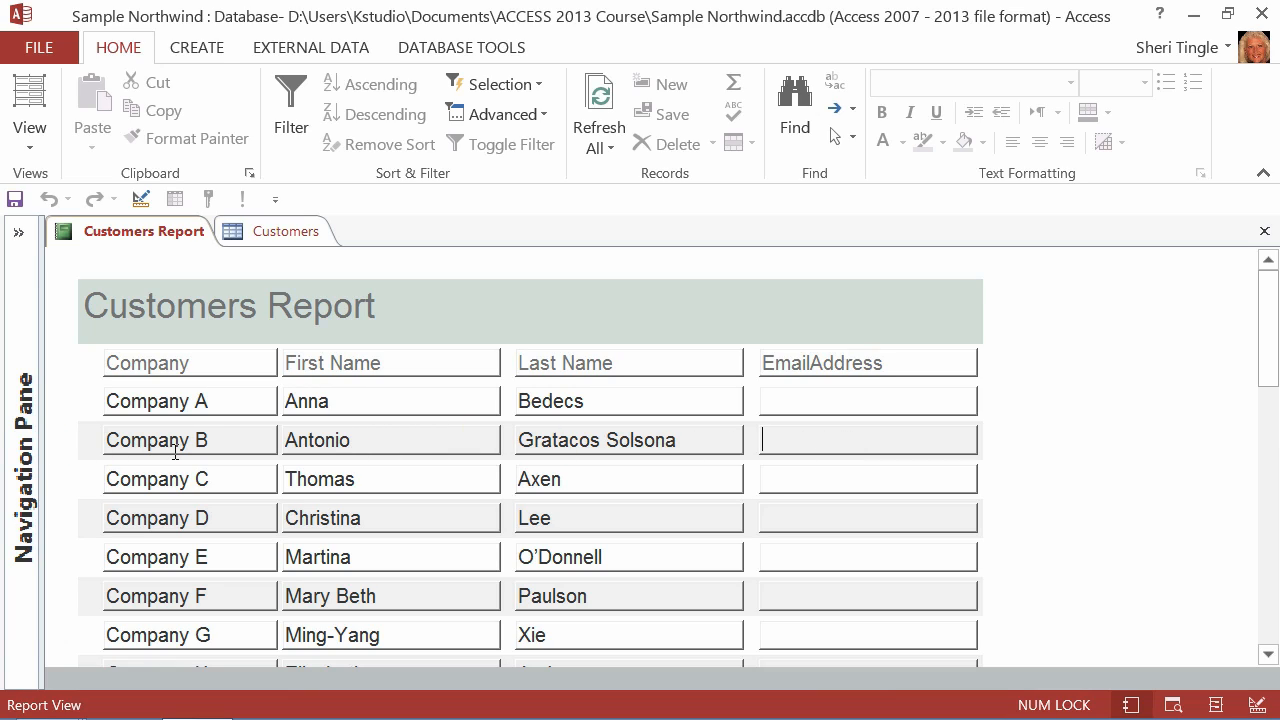
{"action": "left_click", "coordinate": [266, 233]}
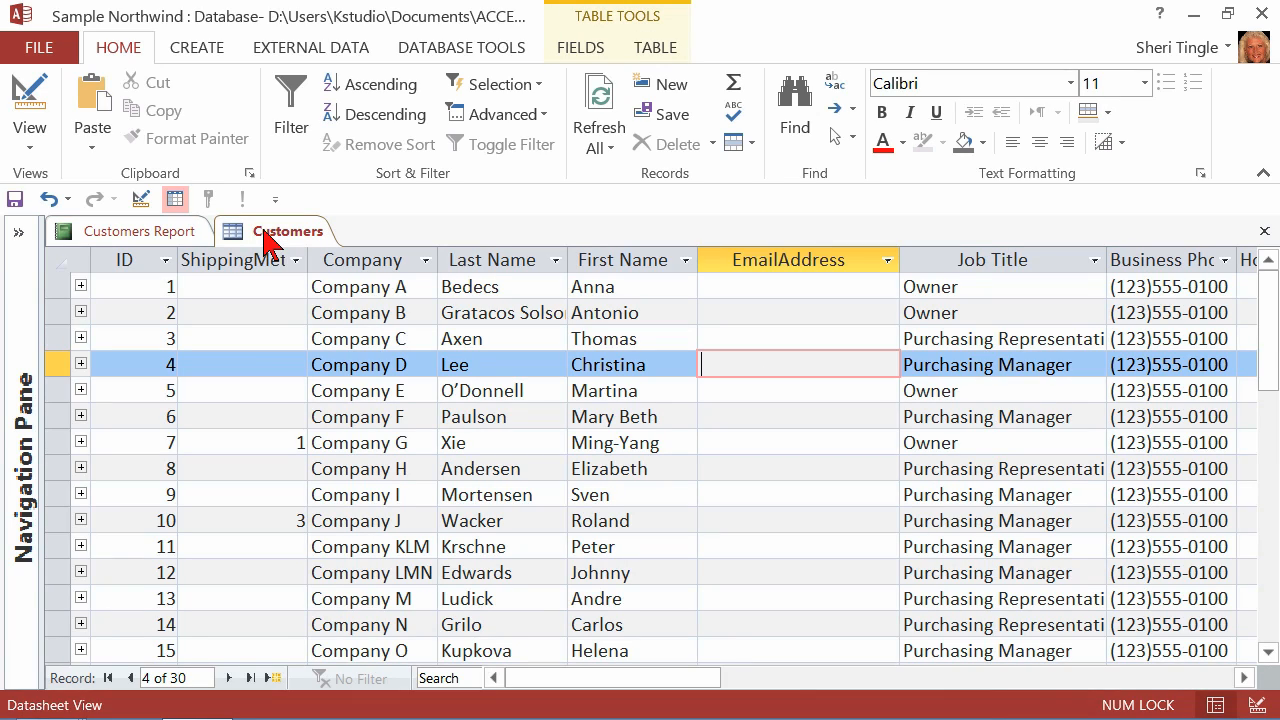
{"action": "left_click", "coordinate": [148, 233]}
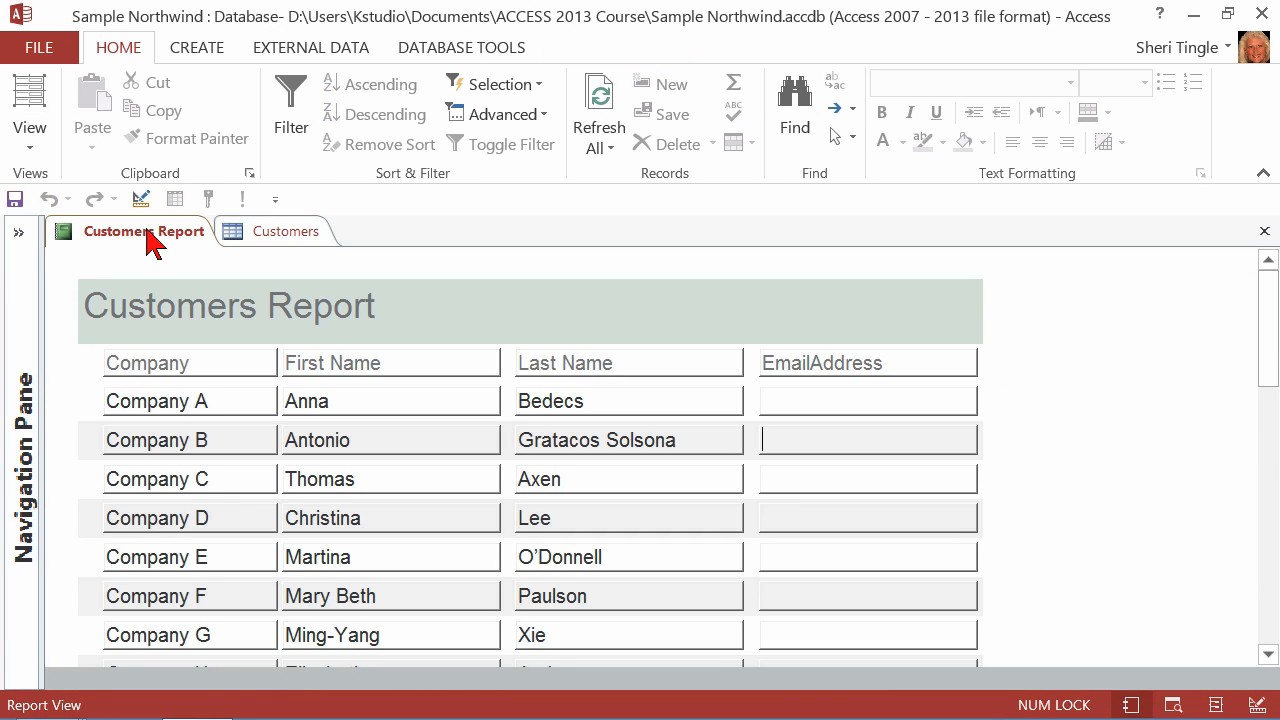
- Set the Visible property of the EmailAddress text box in the report's Detail section to No and display the report in Report View
{"action": "right_click", "coordinate": [148, 230]}
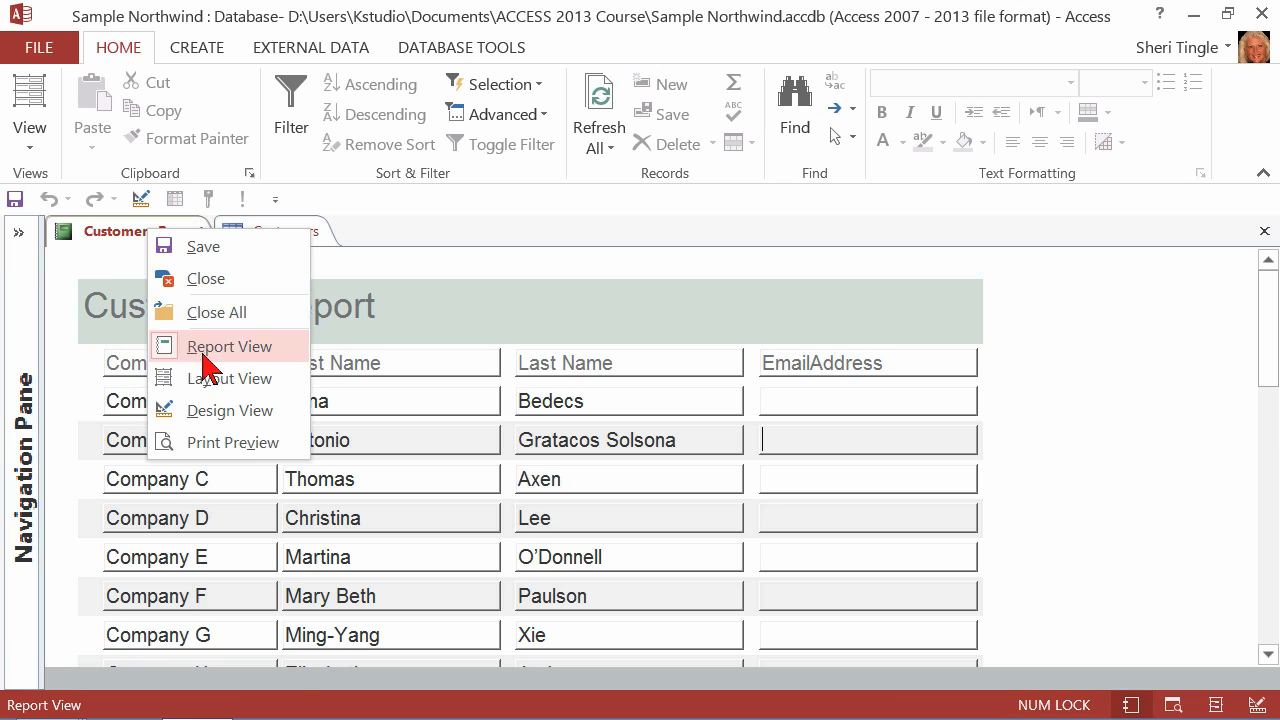
{"action": "left_click", "coordinate": [226, 410]}
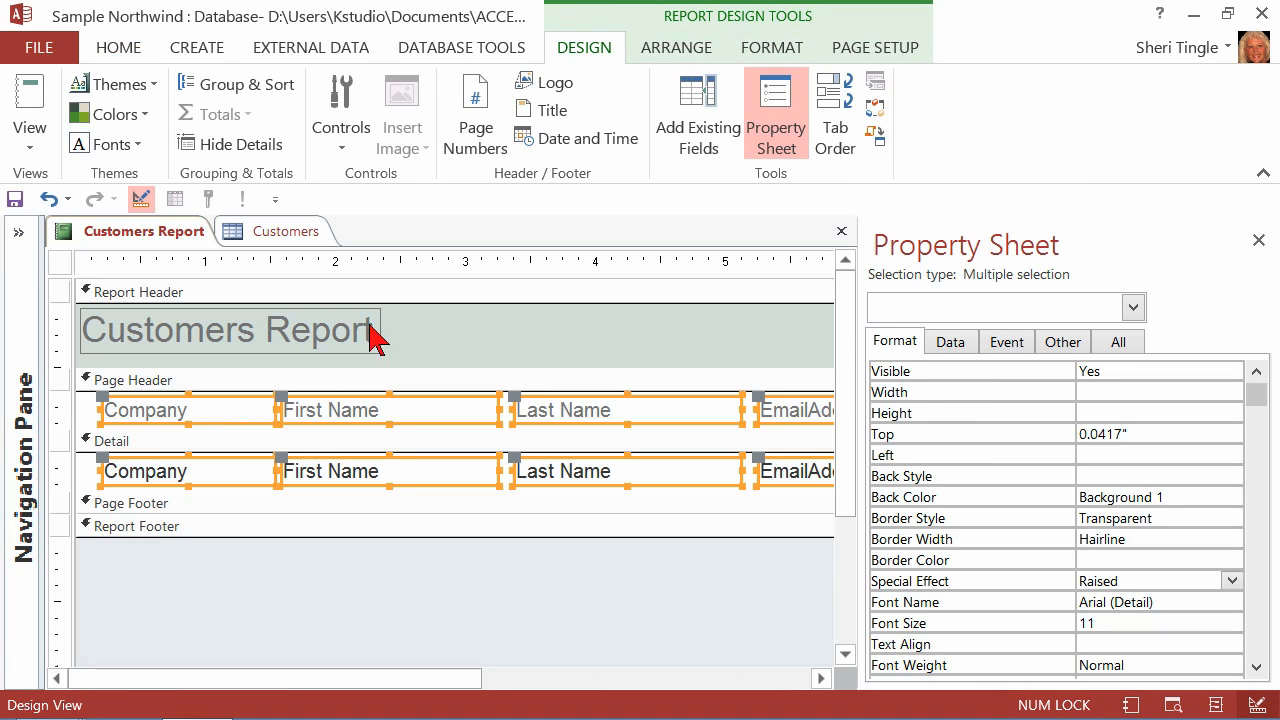
{"action": "left_click", "coordinate": [754, 562]}
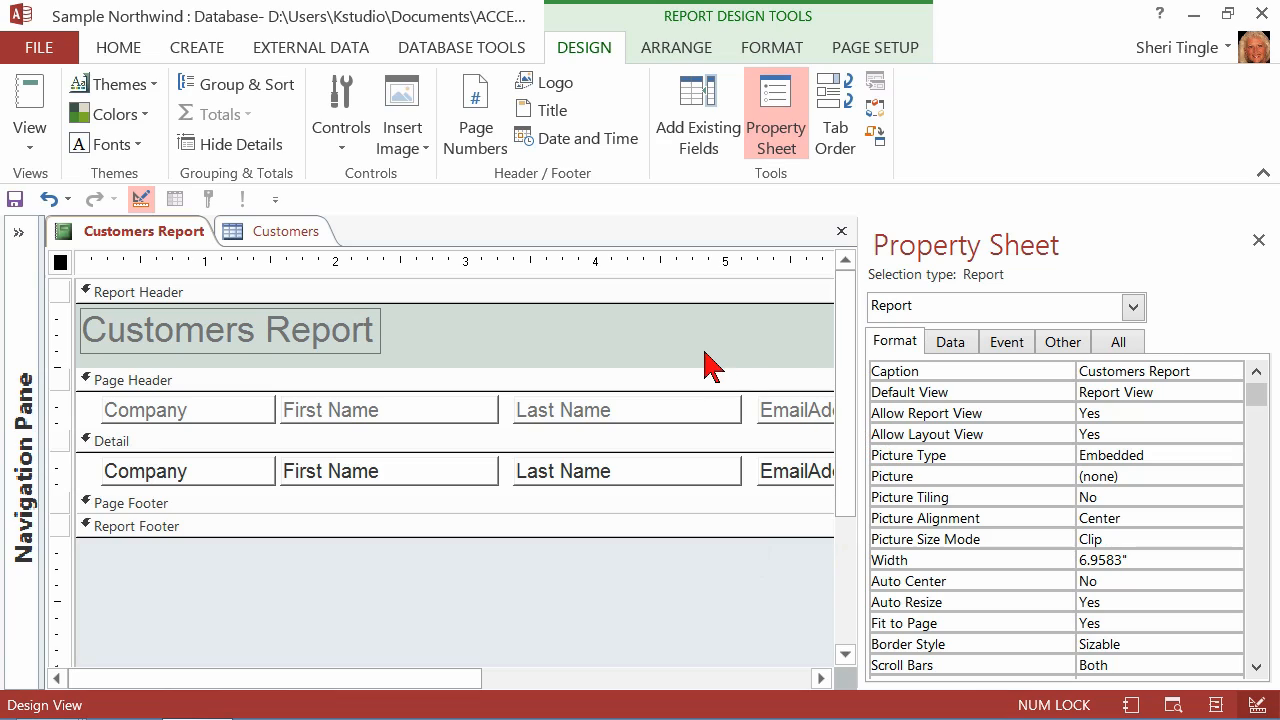
{"action": "left_click", "coordinate": [777, 485]}
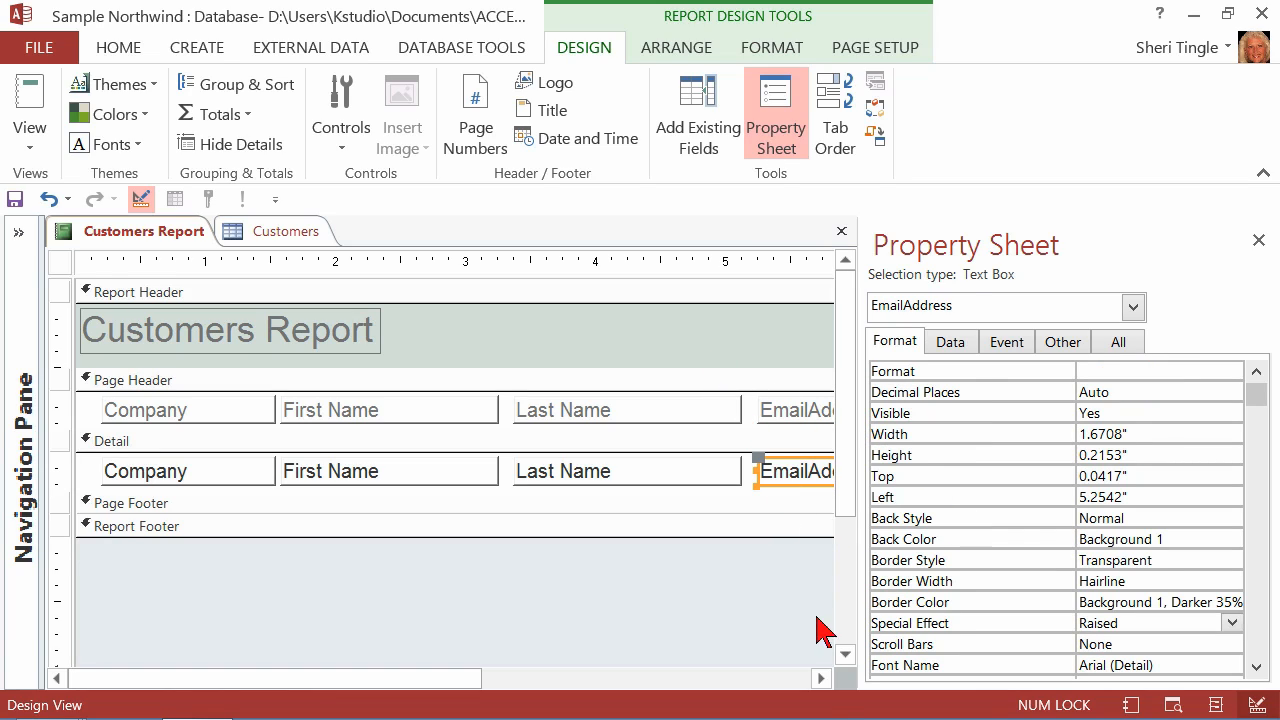
{"action": "left_click", "coordinate": [820, 678]}
{"action": "left_click", "coordinate": [822, 678]}
{"action": "left_click", "coordinate": [822, 678]}
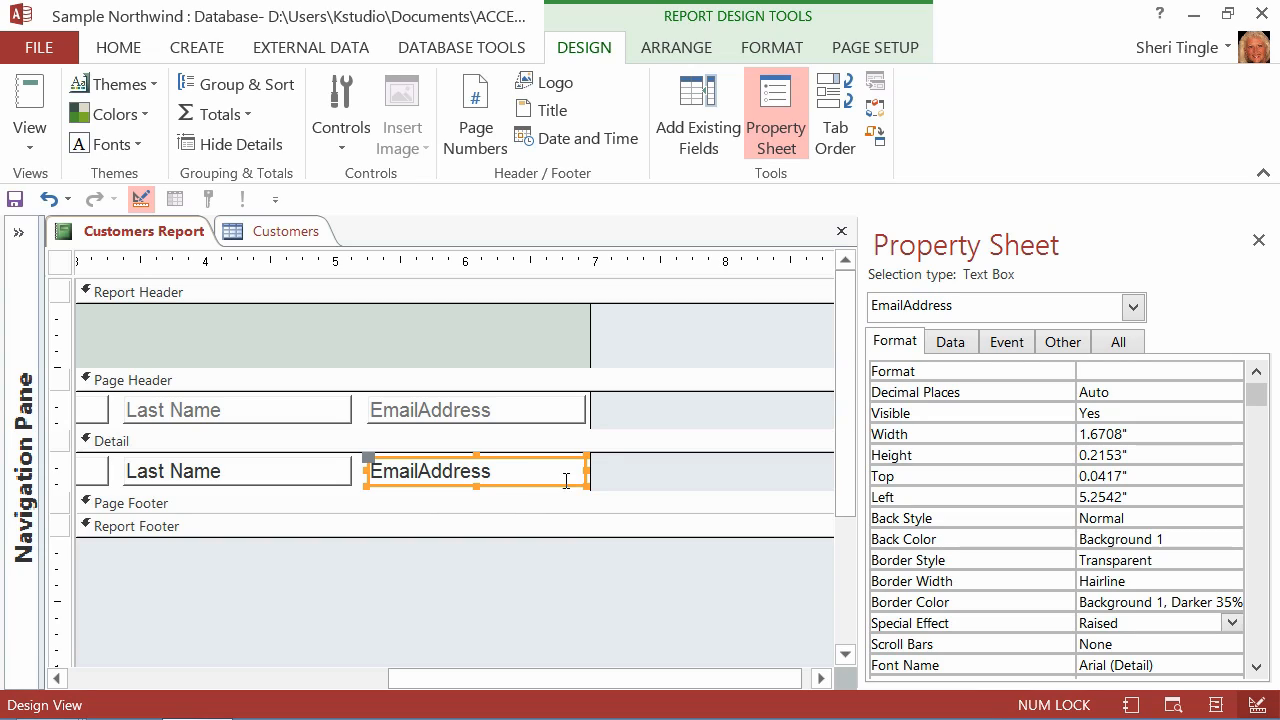
{"action": "left_click", "coordinate": [1113, 418]}
{"action": "left_click", "coordinate": [1232, 413]}
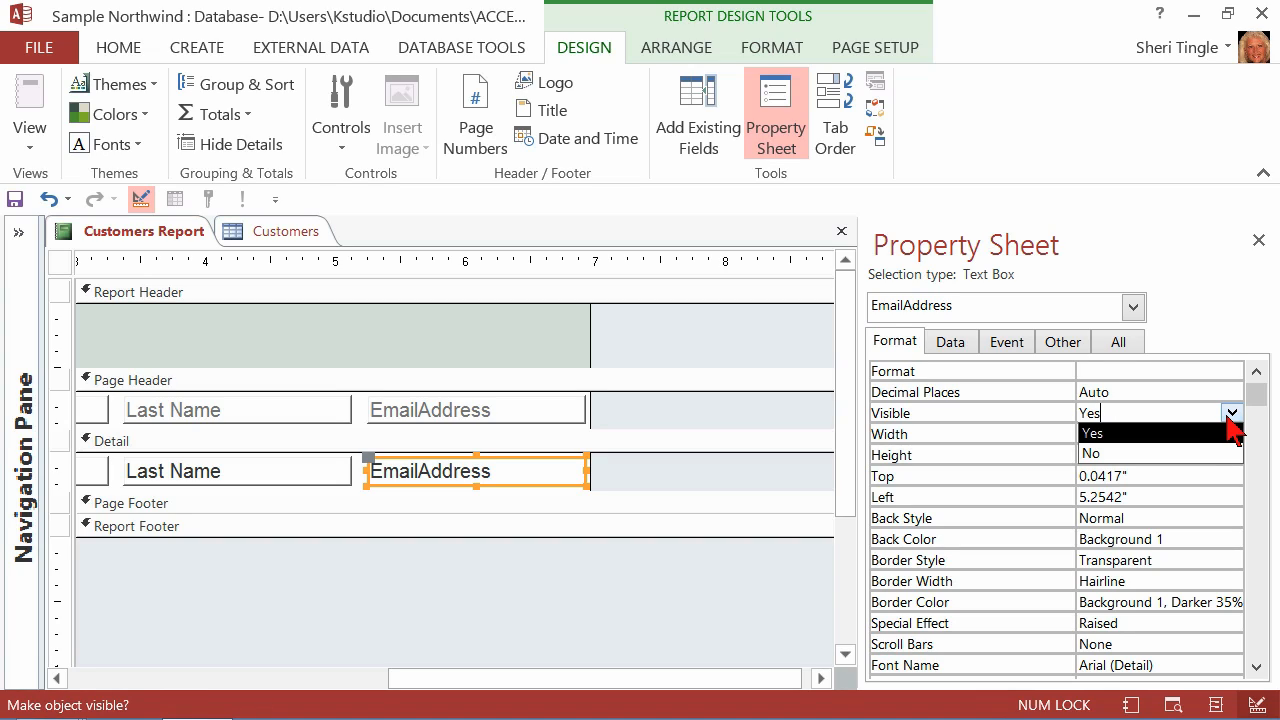
{"action": "left_click", "coordinate": [1203, 456]}
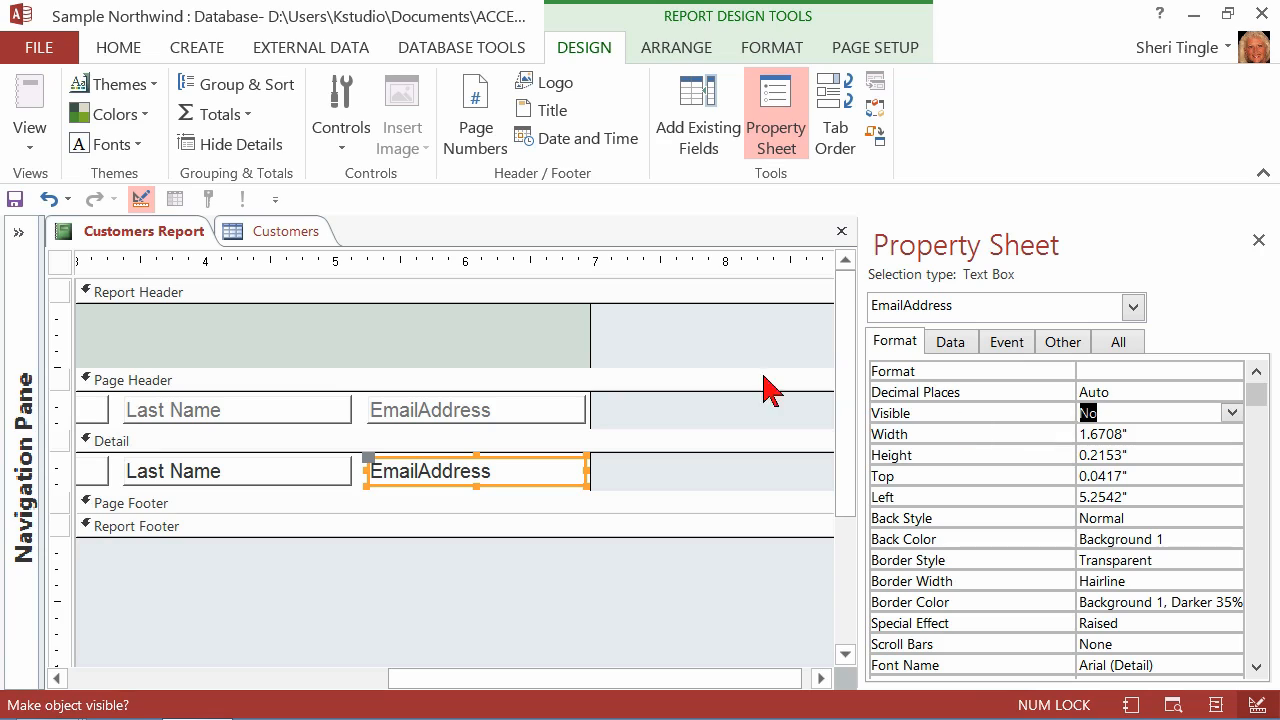
{"action": "right_click", "coordinate": [162, 236]}
{"action": "left_click", "coordinate": [245, 350]}
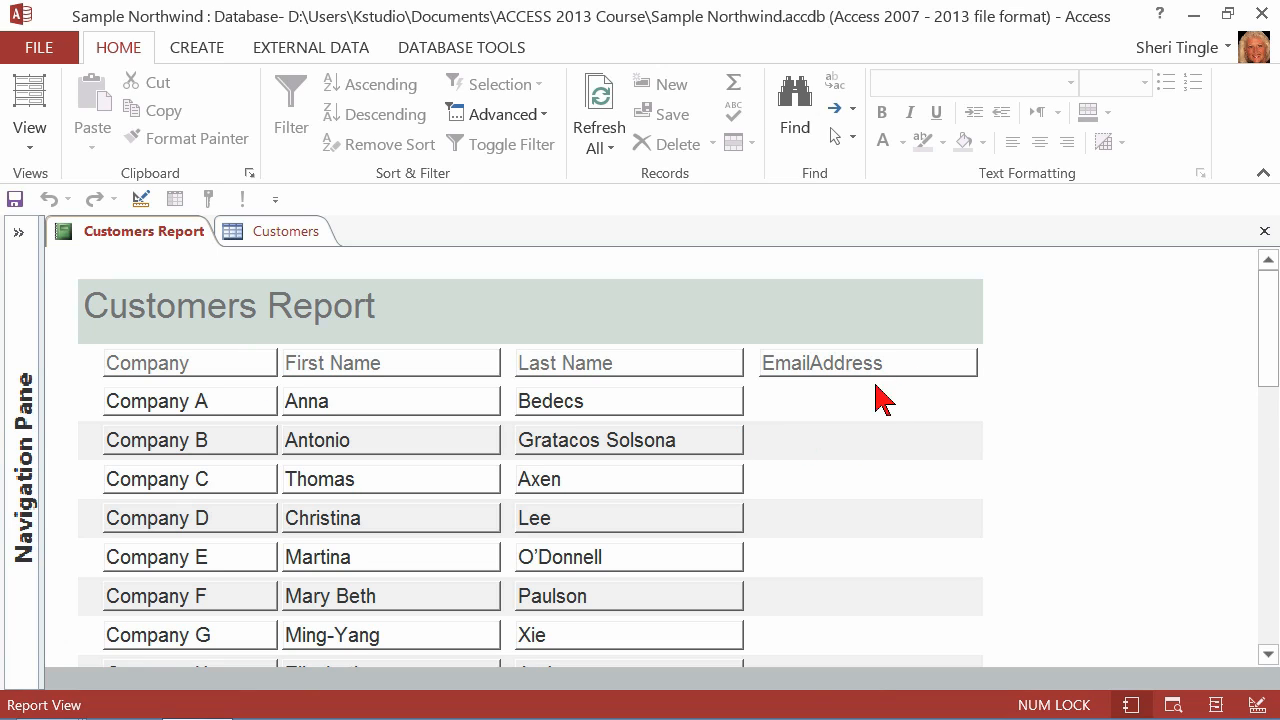
- Add an e-mail address to the Company D record in the Customers table and refresh the Customers Report through Design View
{"action": "left_click", "coordinate": [316, 238]}
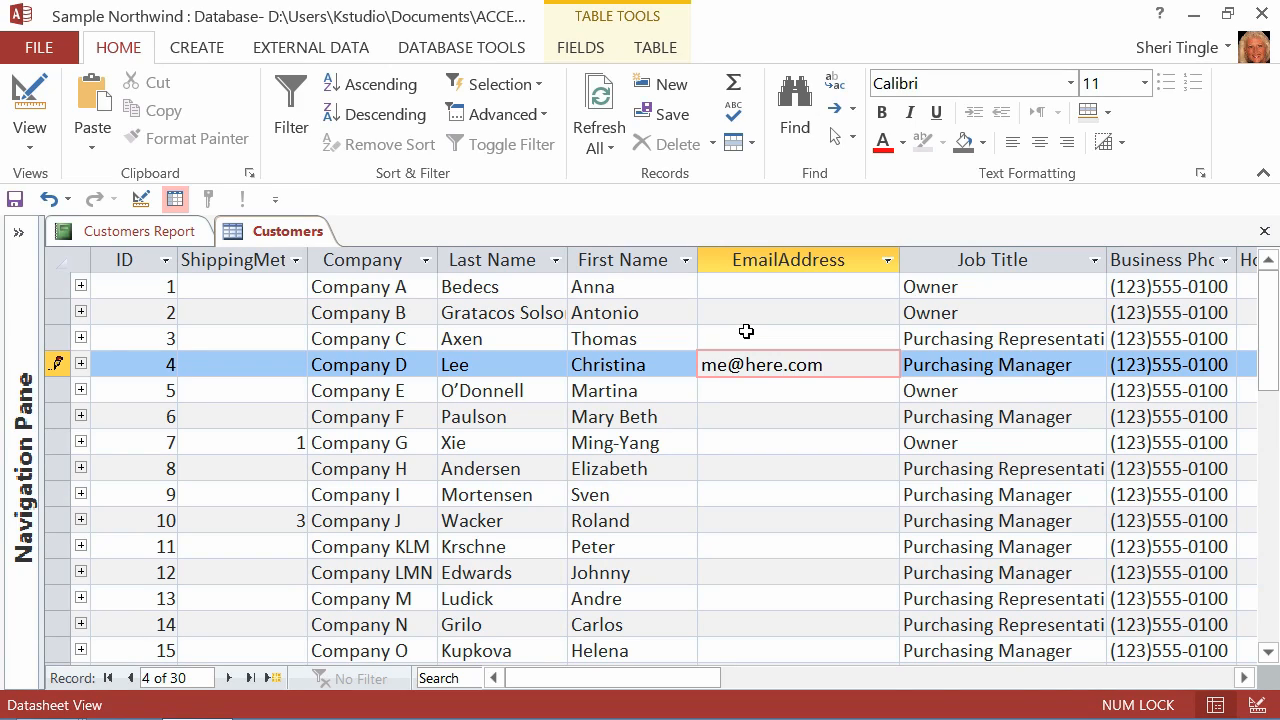
{"action": "key", "text": "Down"}
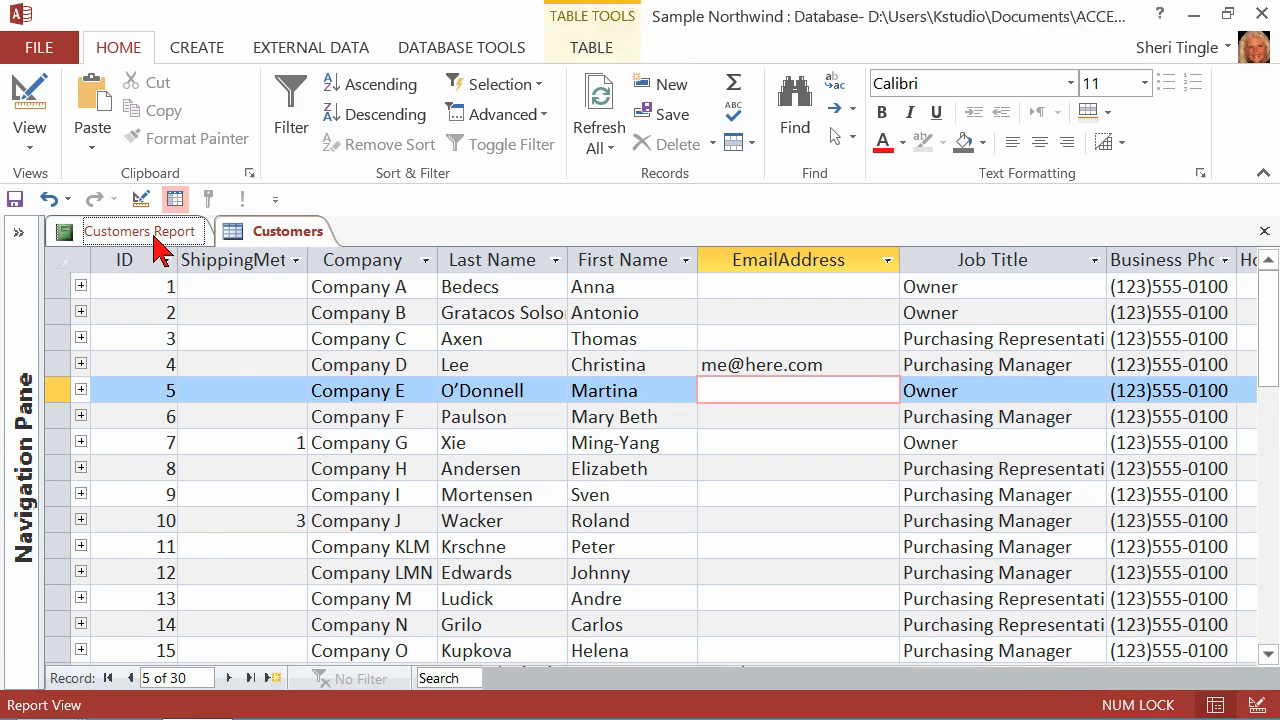
{"action": "right_click", "coordinate": [152, 234]}
{"action": "left_click", "coordinate": [213, 425]}
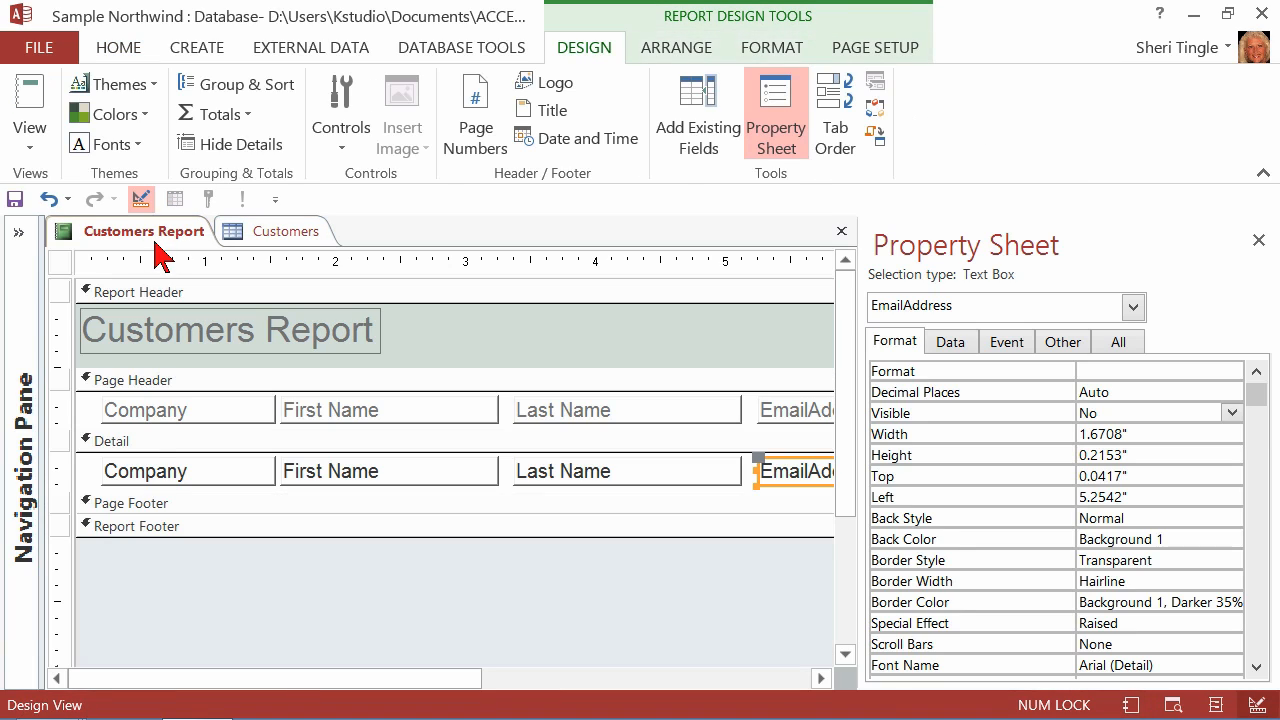
{"action": "right_click", "coordinate": [156, 236]}
{"action": "left_click", "coordinate": [218, 352]}
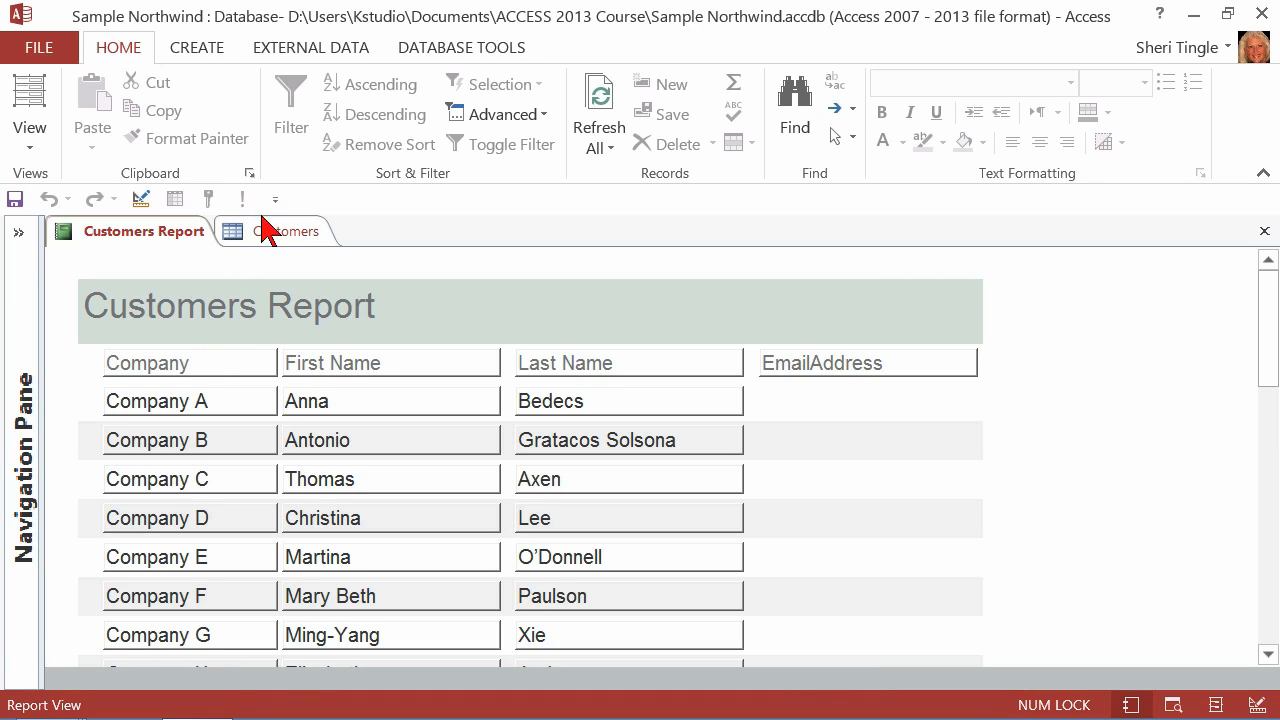
- Set the Visible property of the EmailAddress text box to Yes and review the records in Report View
{"action": "right_click", "coordinate": [163, 238]}
{"action": "left_click", "coordinate": [243, 415]}
{"action": "left_click", "coordinate": [1232, 412]}
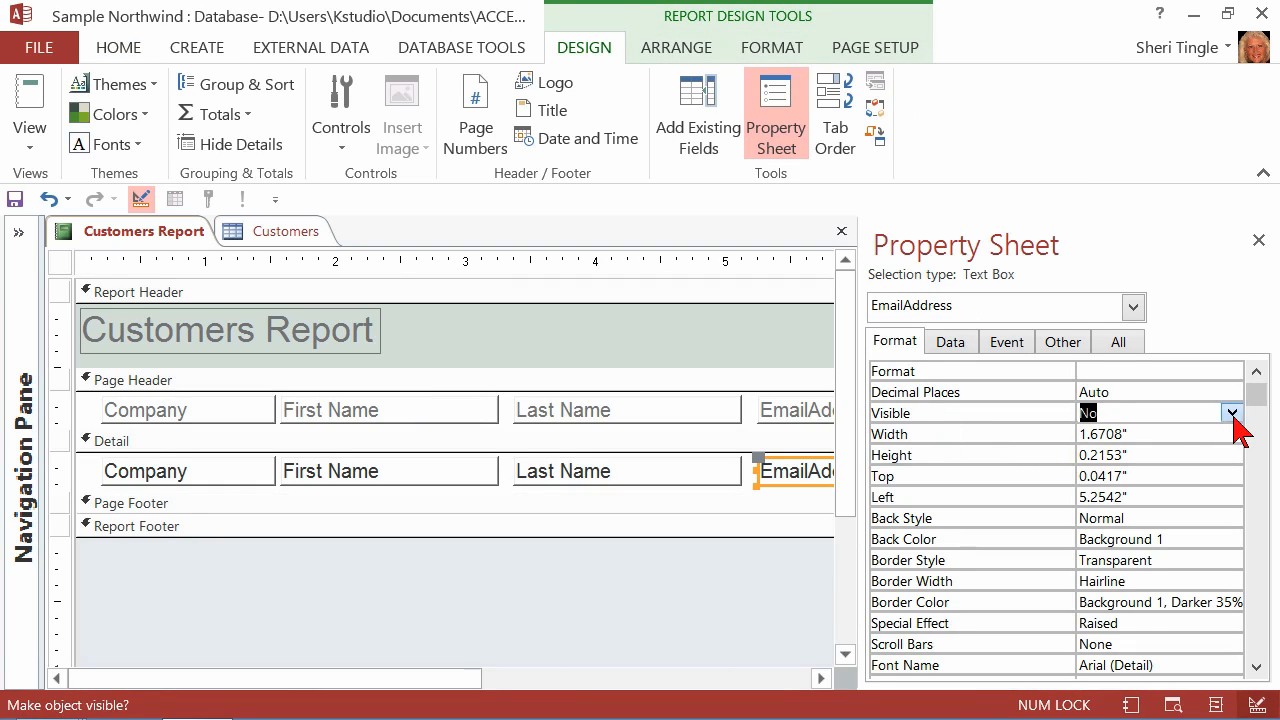
{"action": "left_click", "coordinate": [1232, 412]}
{"action": "left_click", "coordinate": [1176, 432]}
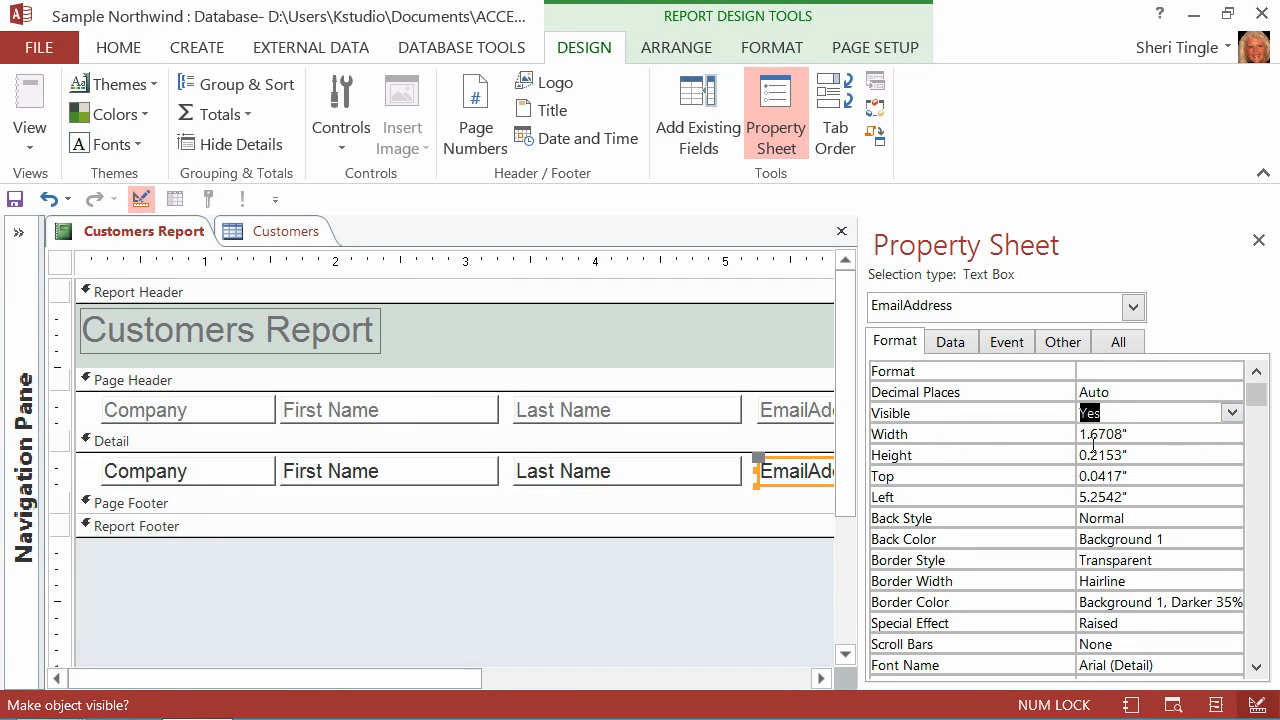
{"action": "right_click", "coordinate": [141, 231]}
{"action": "left_click", "coordinate": [209, 352]}
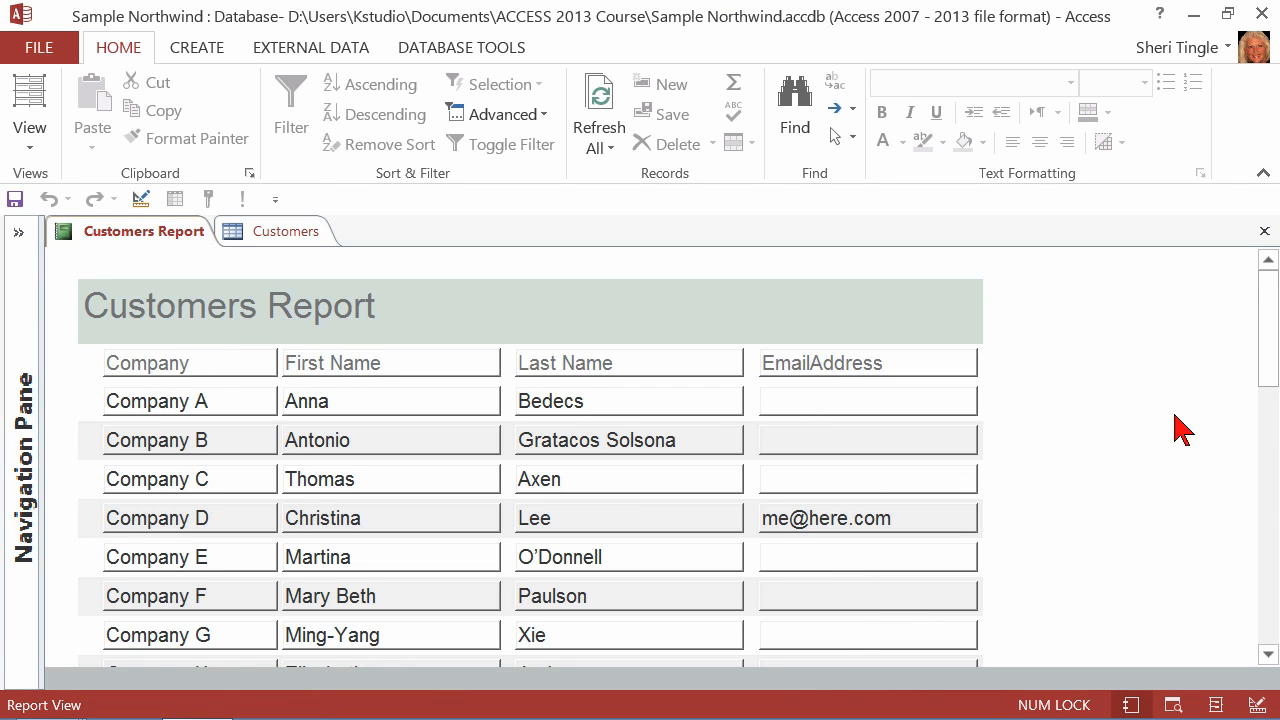
{"action": "left_click_drag", "start_coordinate": [1267, 312], "coordinate": [1270, 393]}
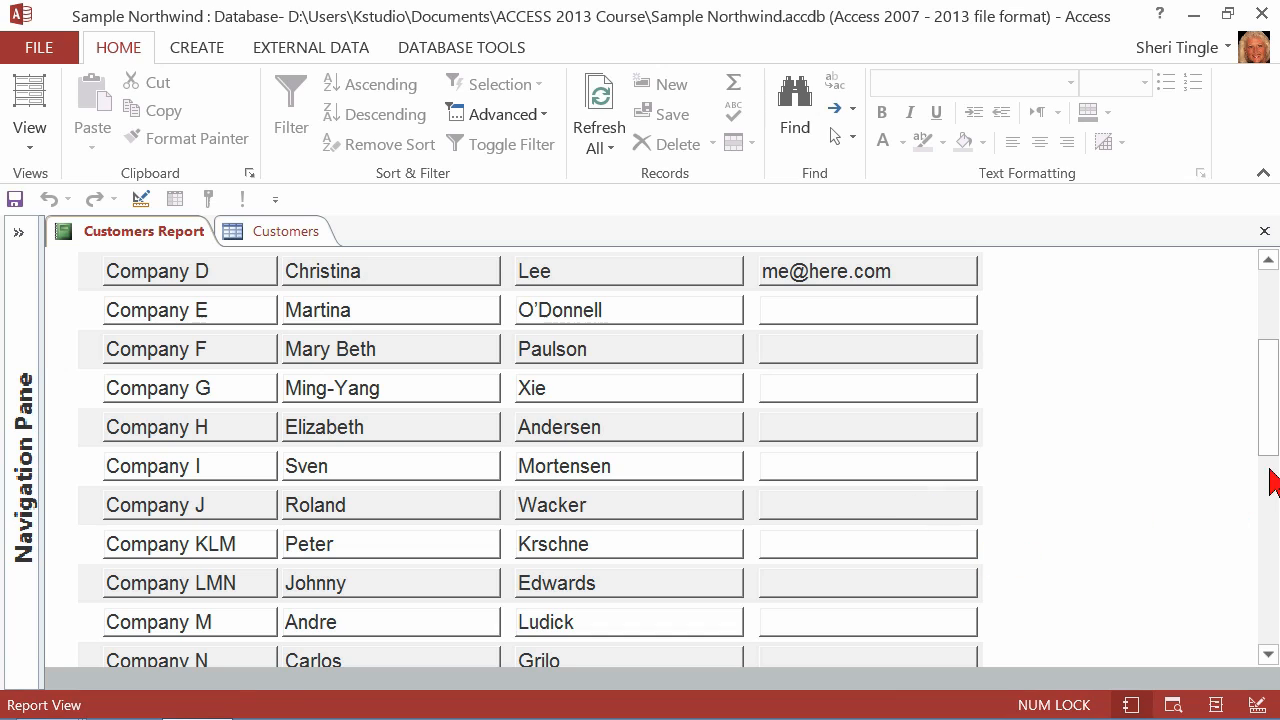
{"action": "left_click_drag", "start_coordinate": [1271, 480], "coordinate": [1276, 378]}
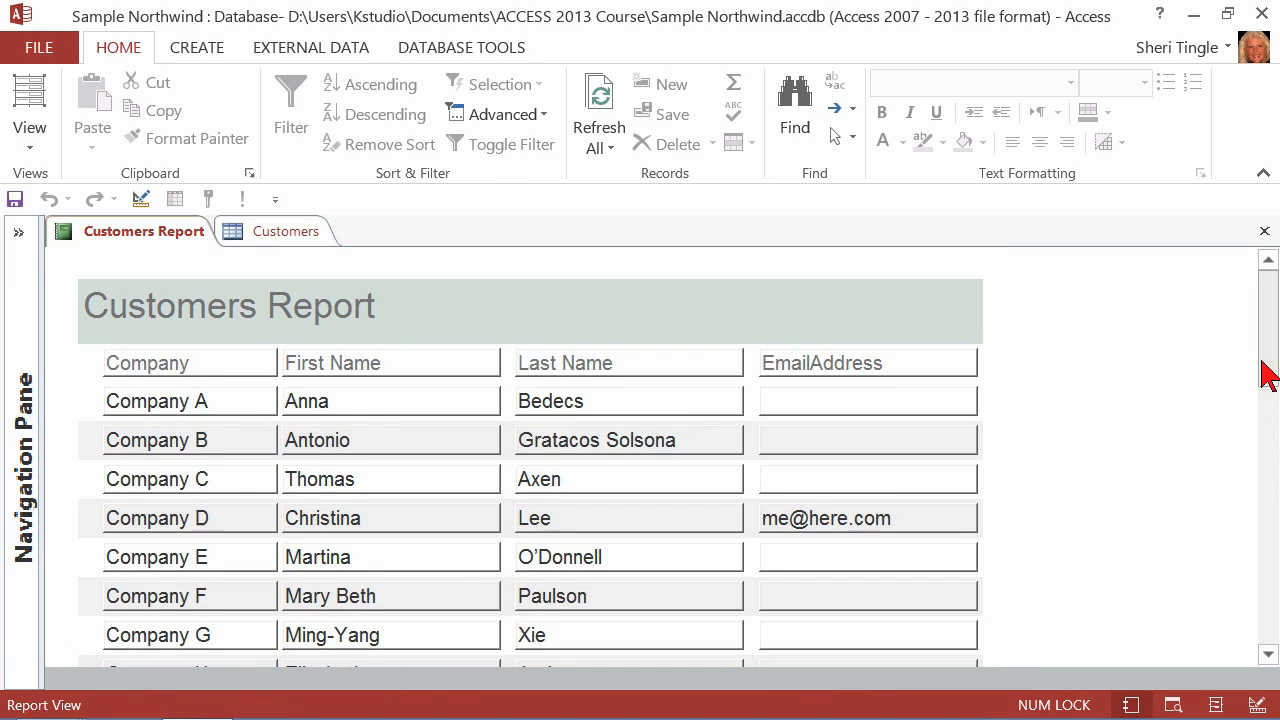
- In the report's Design View, set the Can Shrink property of the EmailAddress text box in the Detail section to Yes
{"action": "right_click", "coordinate": [129, 227]}
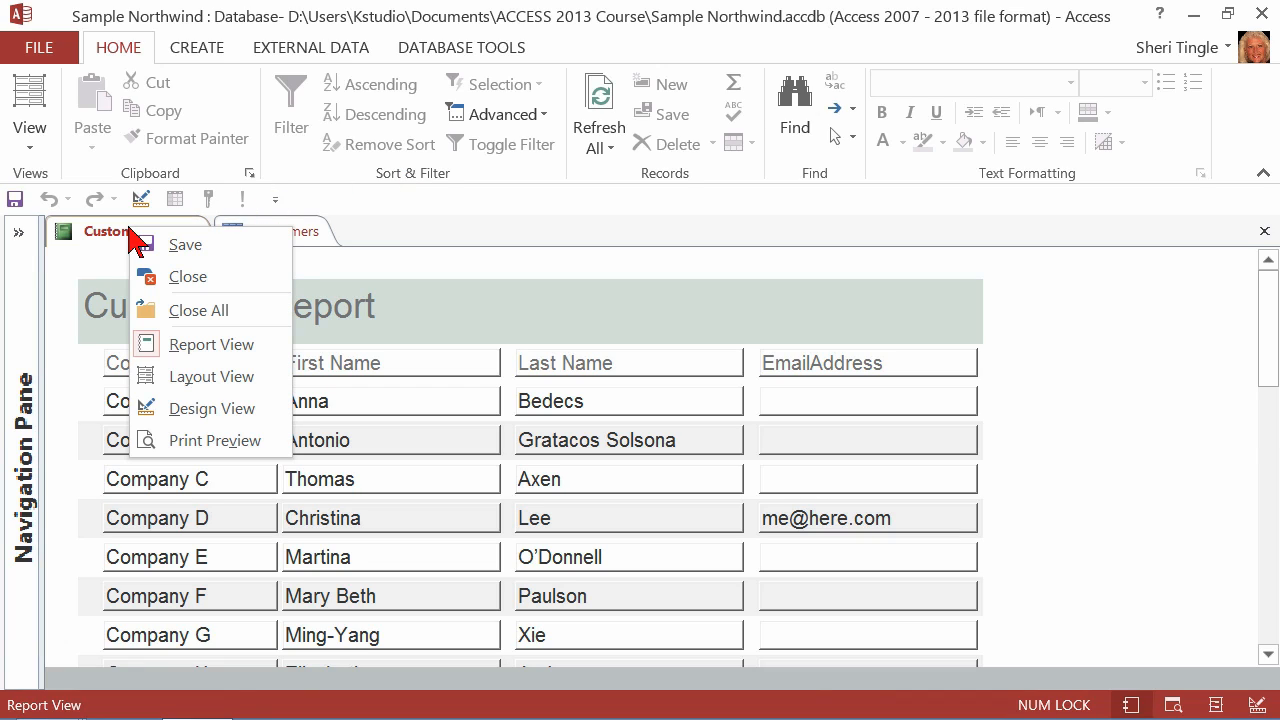
{"action": "left_click", "coordinate": [205, 408]}
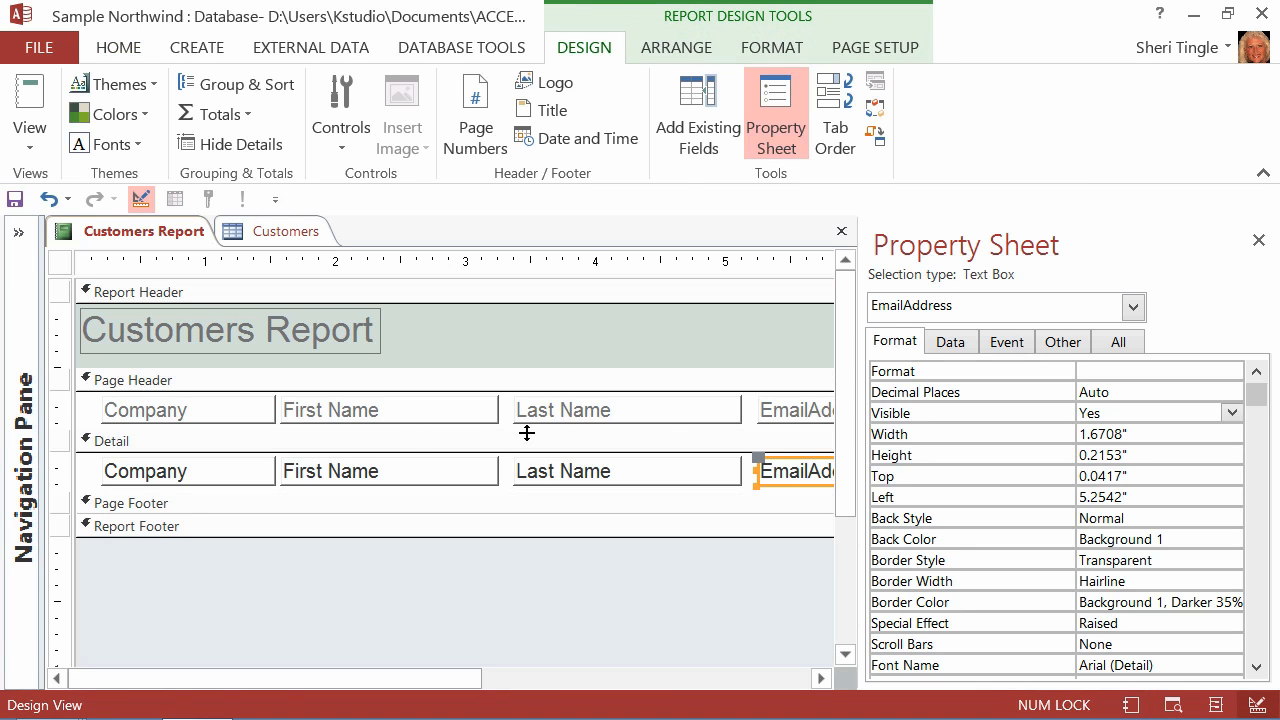
{"action": "left_click", "coordinate": [820, 678]}
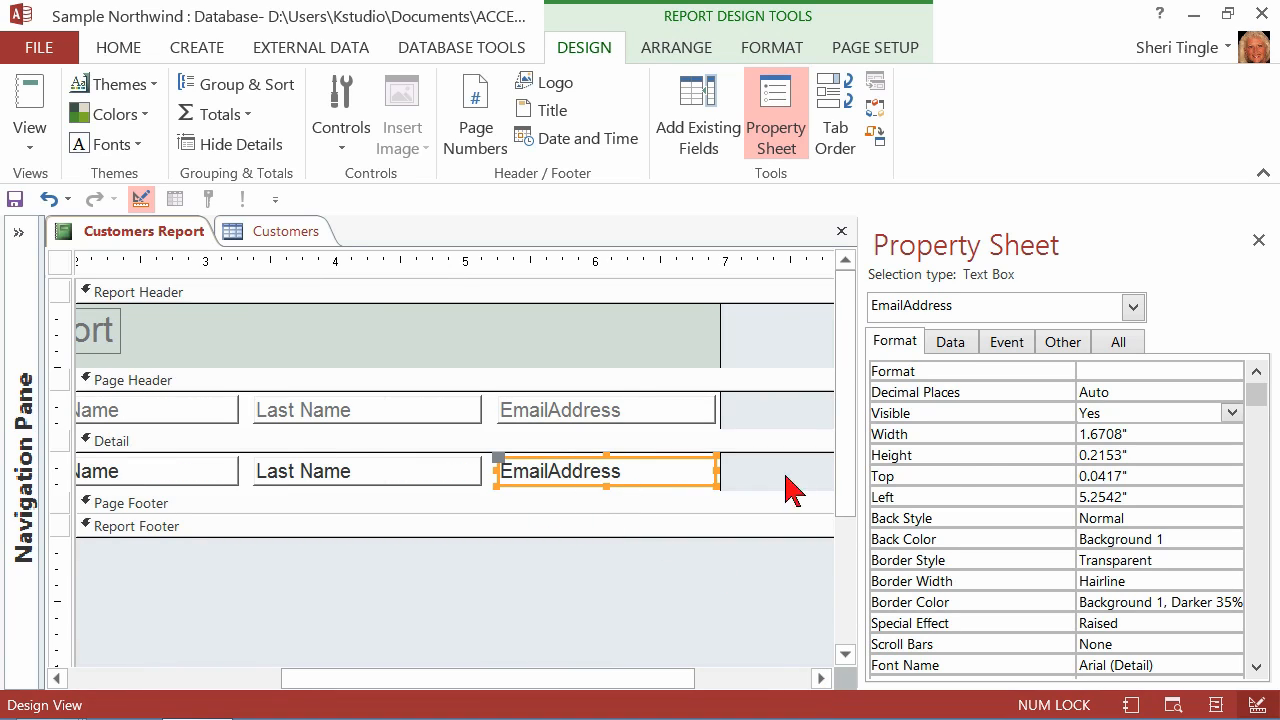
{"action": "left_click_drag", "start_coordinate": [1260, 410], "coordinate": [1274, 650]}
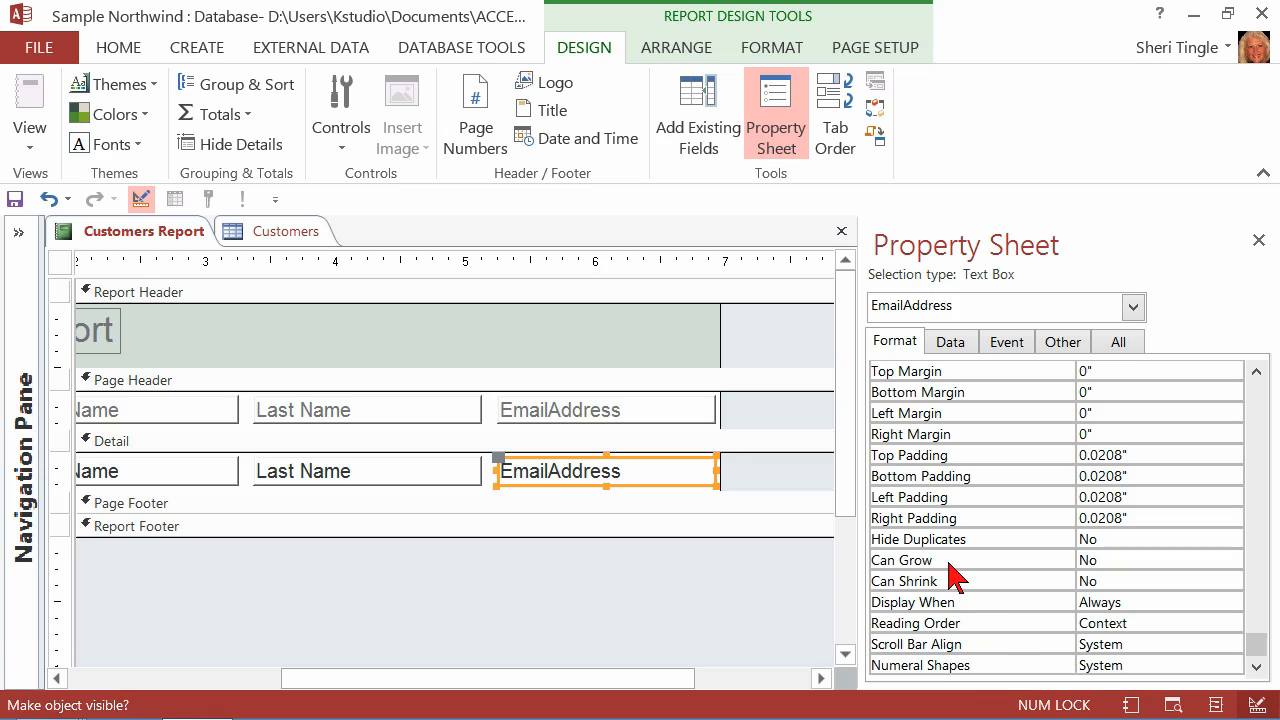
{"action": "left_click", "coordinate": [1129, 568]}
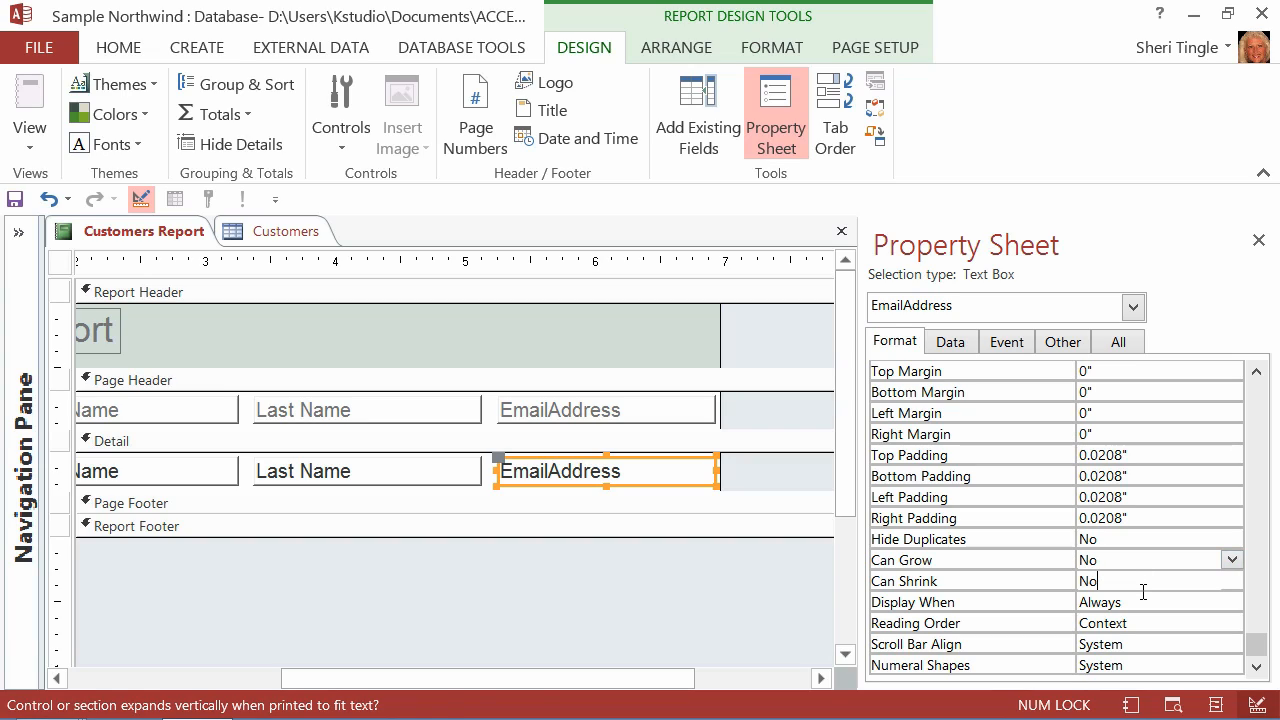
{"action": "left_click", "coordinate": [1146, 583]}
{"action": "left_click", "coordinate": [1231, 582]}
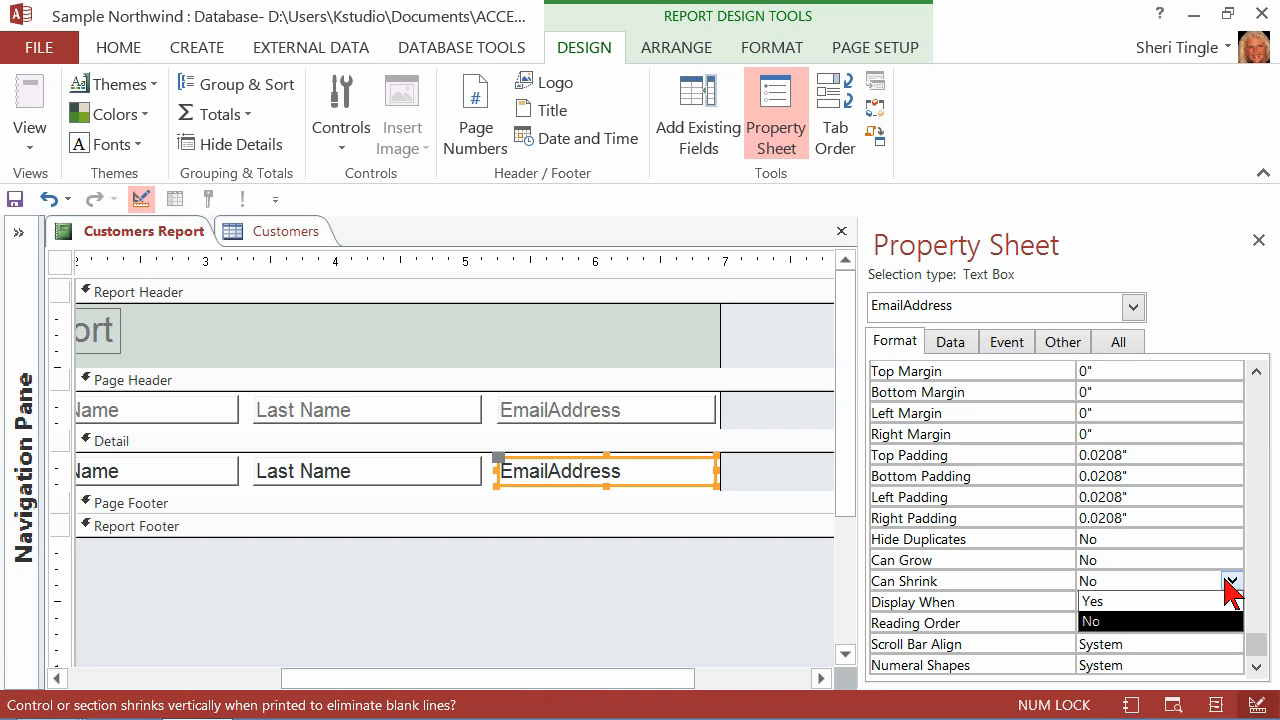
{"action": "left_click", "coordinate": [1162, 602]}
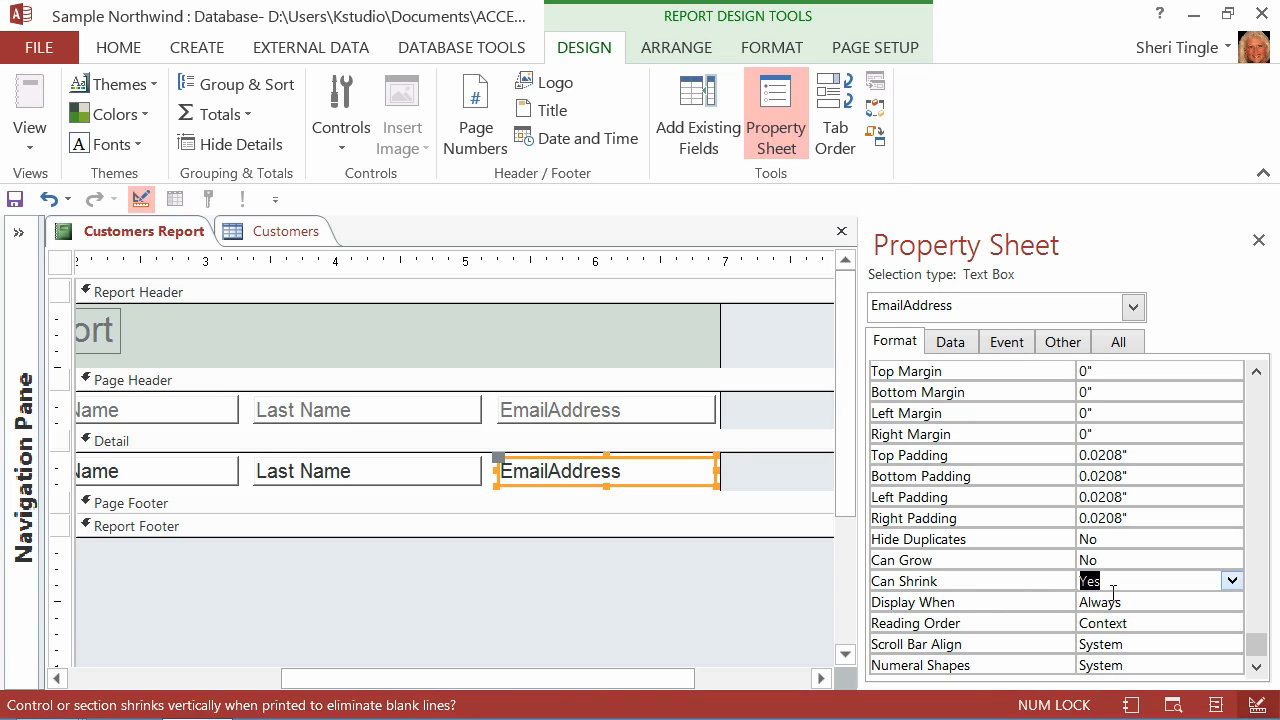
- Display the Customers Report in Report View and review the EmailAddress column across the records
{"action": "right_click", "coordinate": [132, 234]}
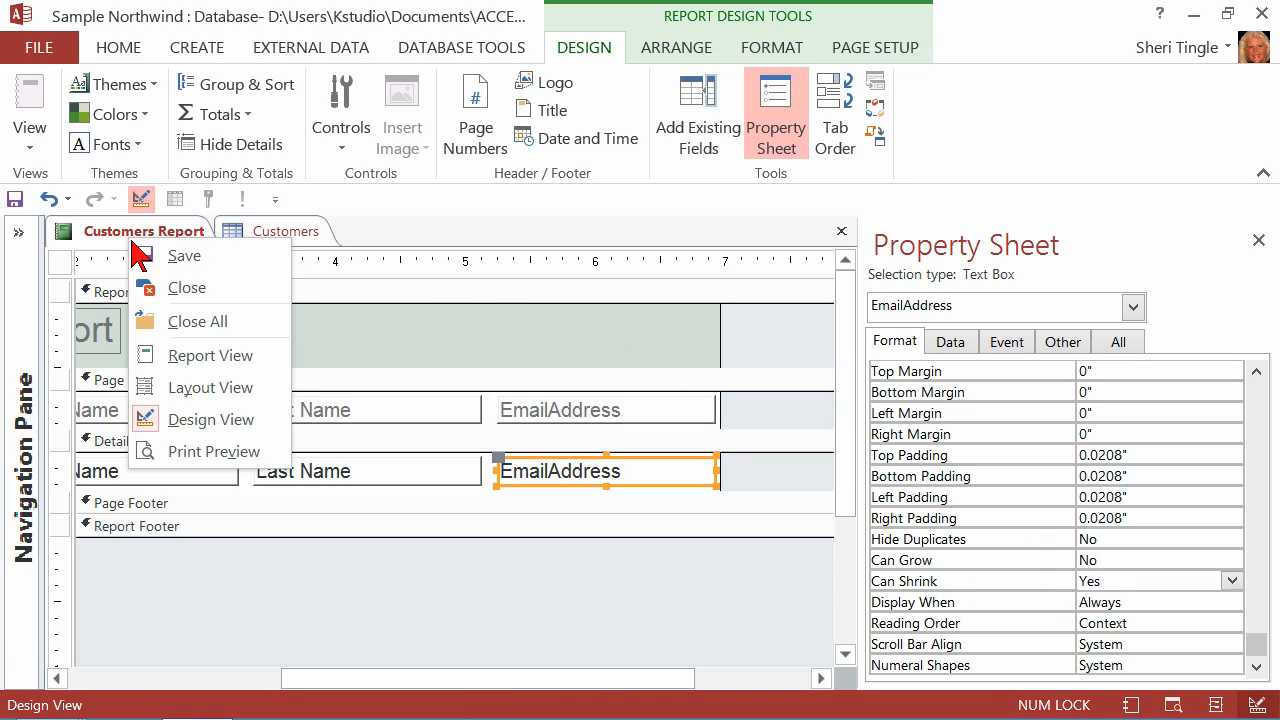
{"action": "left_click", "coordinate": [196, 356]}
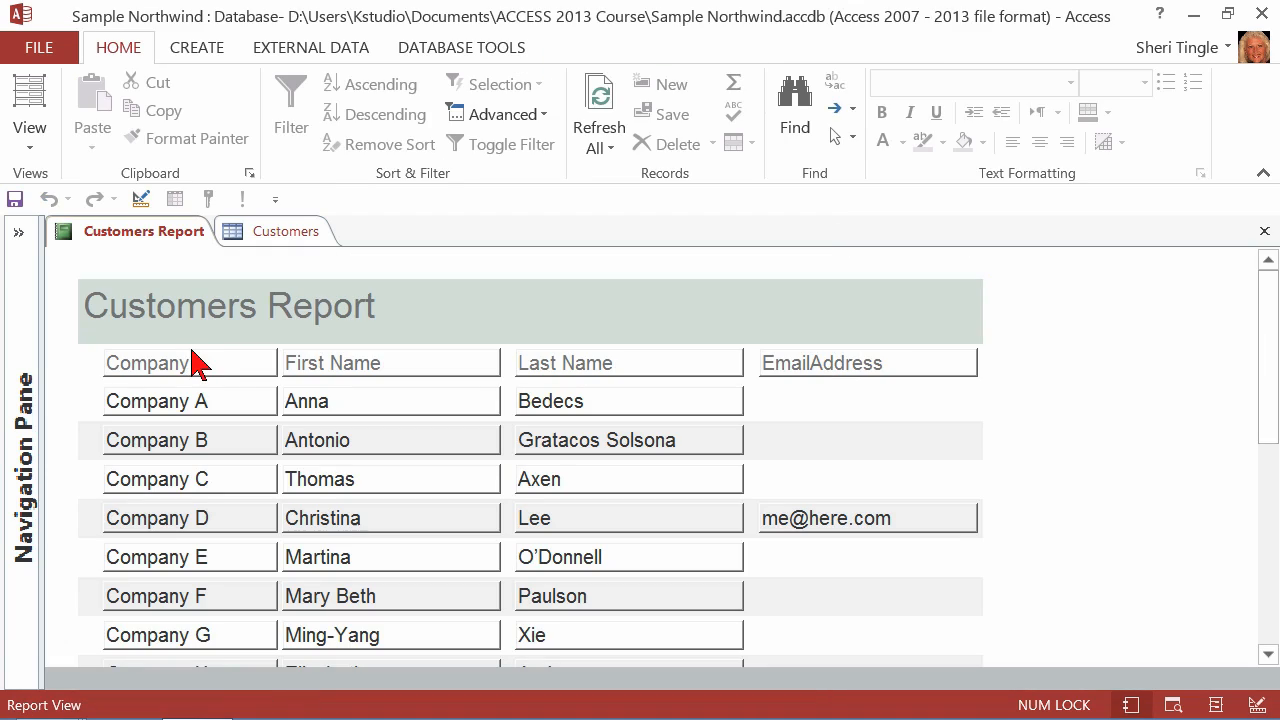
{"action": "left_click_drag", "start_coordinate": [1271, 363], "coordinate": [1276, 330]}
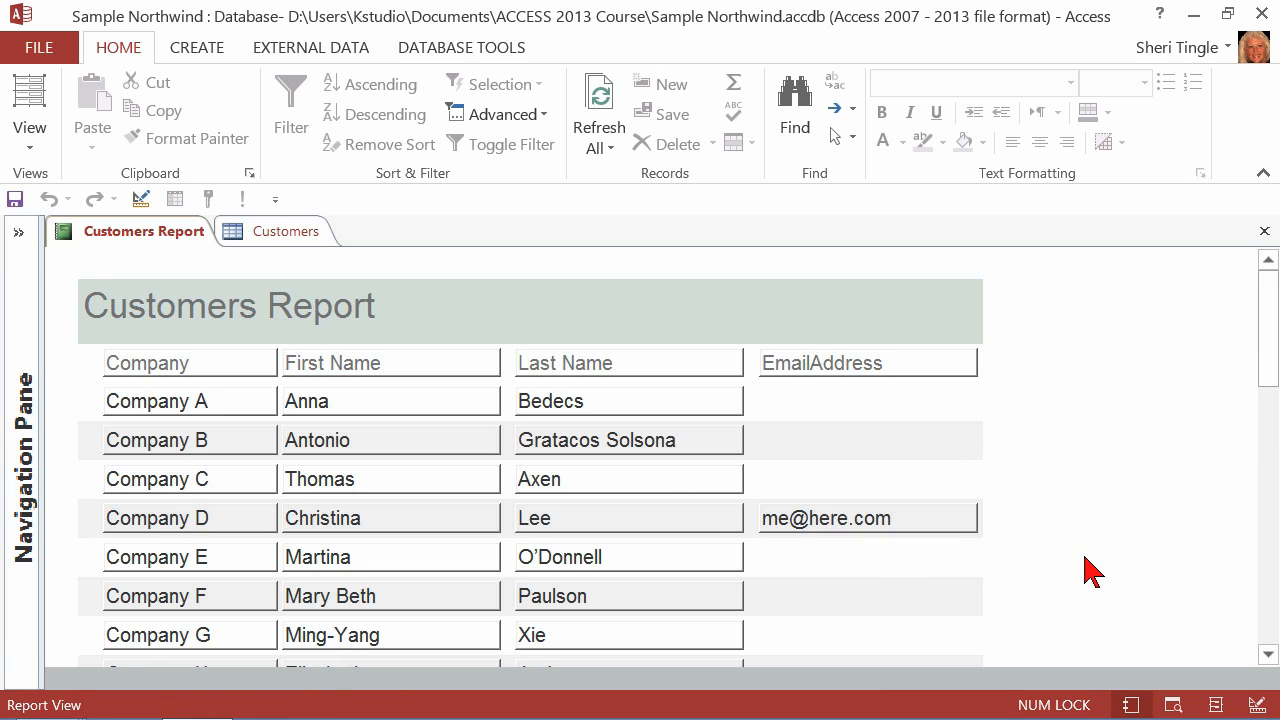
- Delete the e-mail address from the Company D record in the Customers table and commit the record
{"action": "left_click", "coordinate": [302, 231]}
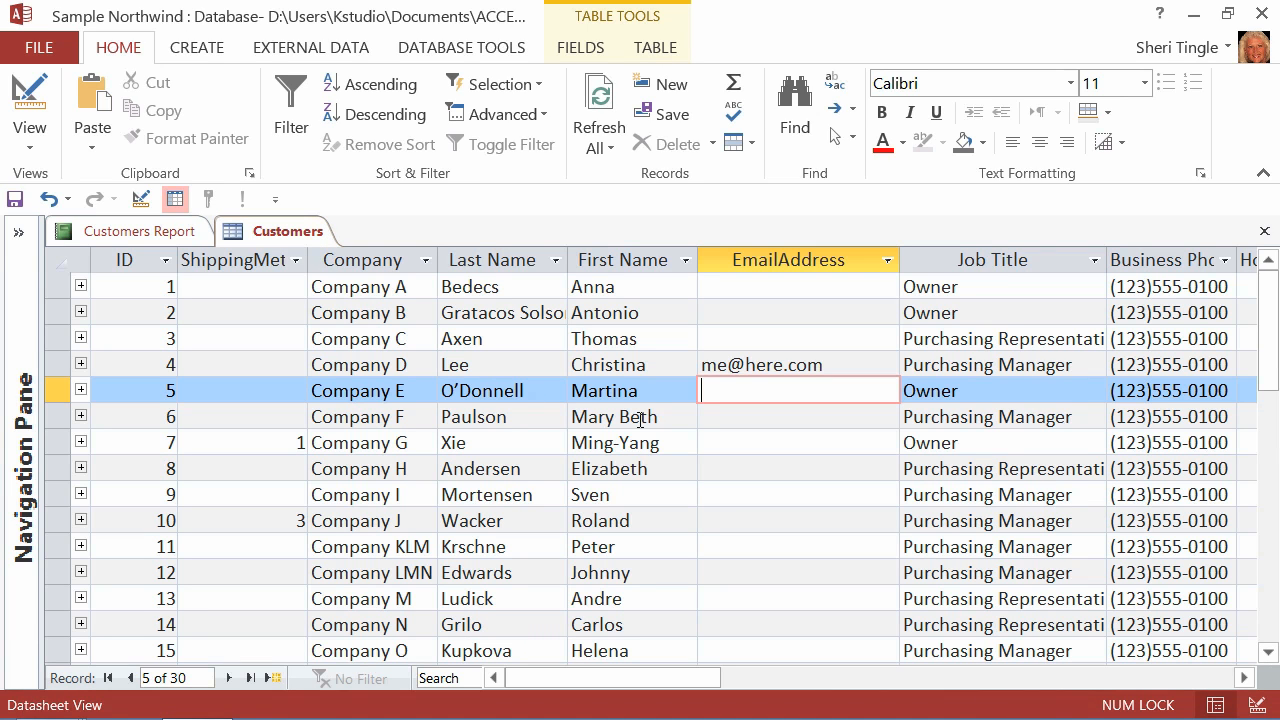
{"action": "left_click", "coordinate": [702, 370]}
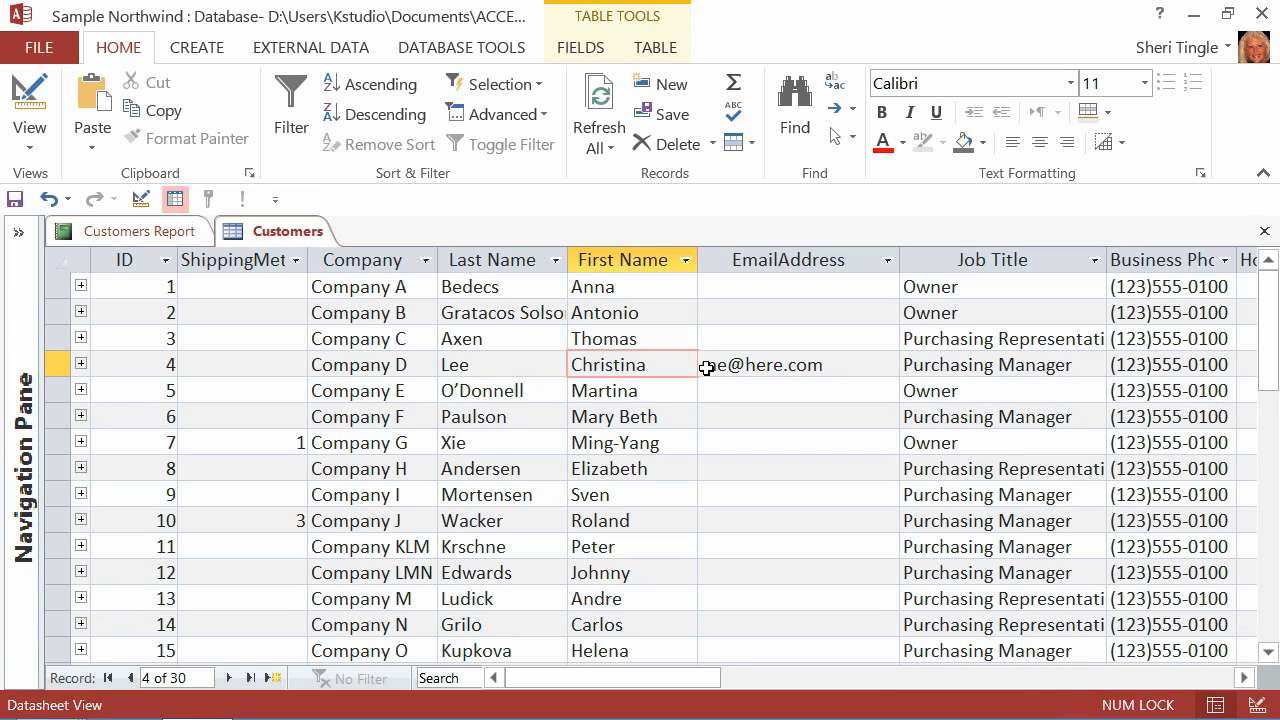
{"action": "left_click", "coordinate": [701, 365]}
{"action": "key", "text": "Delete"}
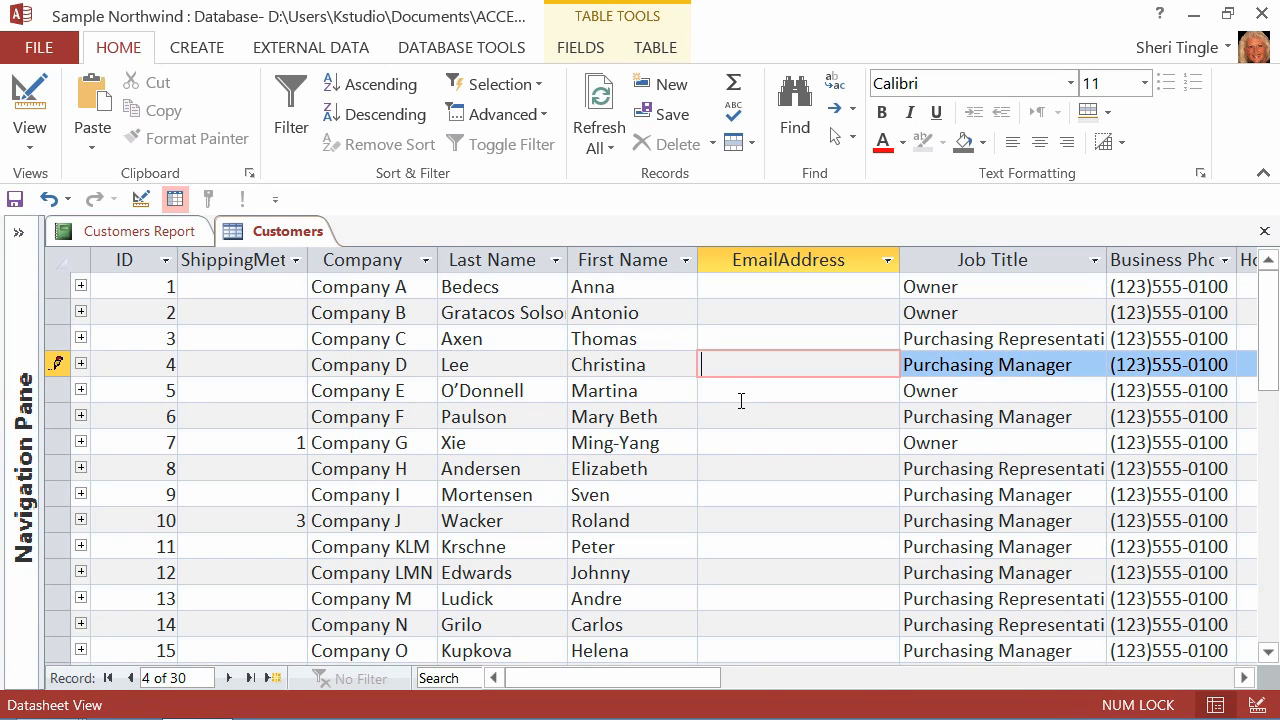
{"action": "left_click", "coordinate": [741, 400]}
- Refresh the Customers Report by switching it to Design View and back to Report View, and look through its records
{"action": "left_click", "coordinate": [147, 235]}
{"action": "right_click", "coordinate": [147, 240]}
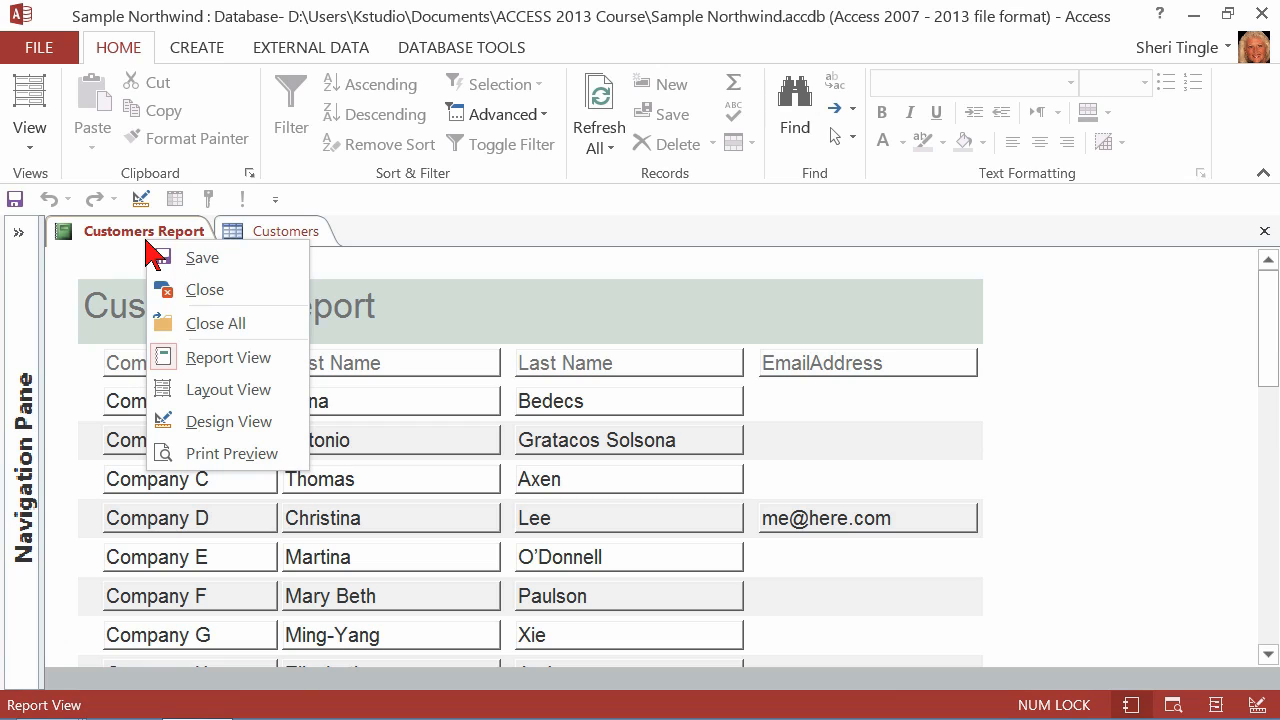
{"action": "left_click", "coordinate": [238, 423]}
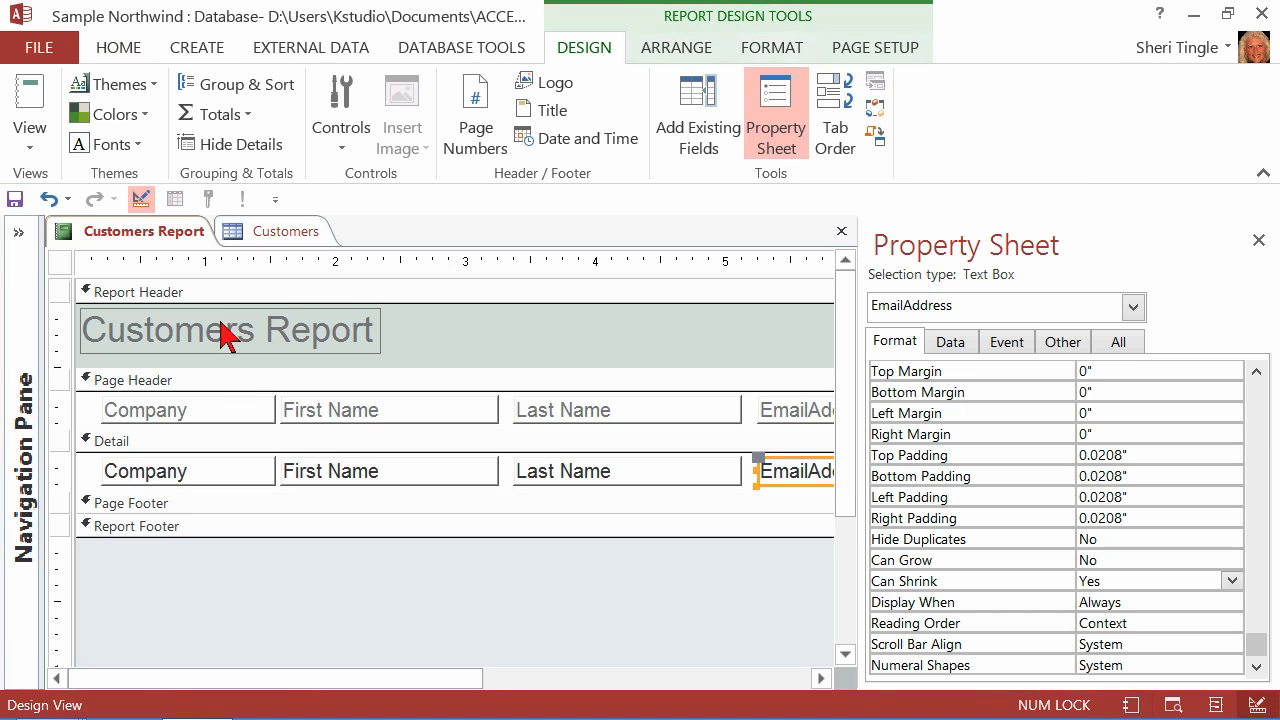
{"action": "right_click", "coordinate": [165, 232]}
{"action": "left_click", "coordinate": [226, 362]}
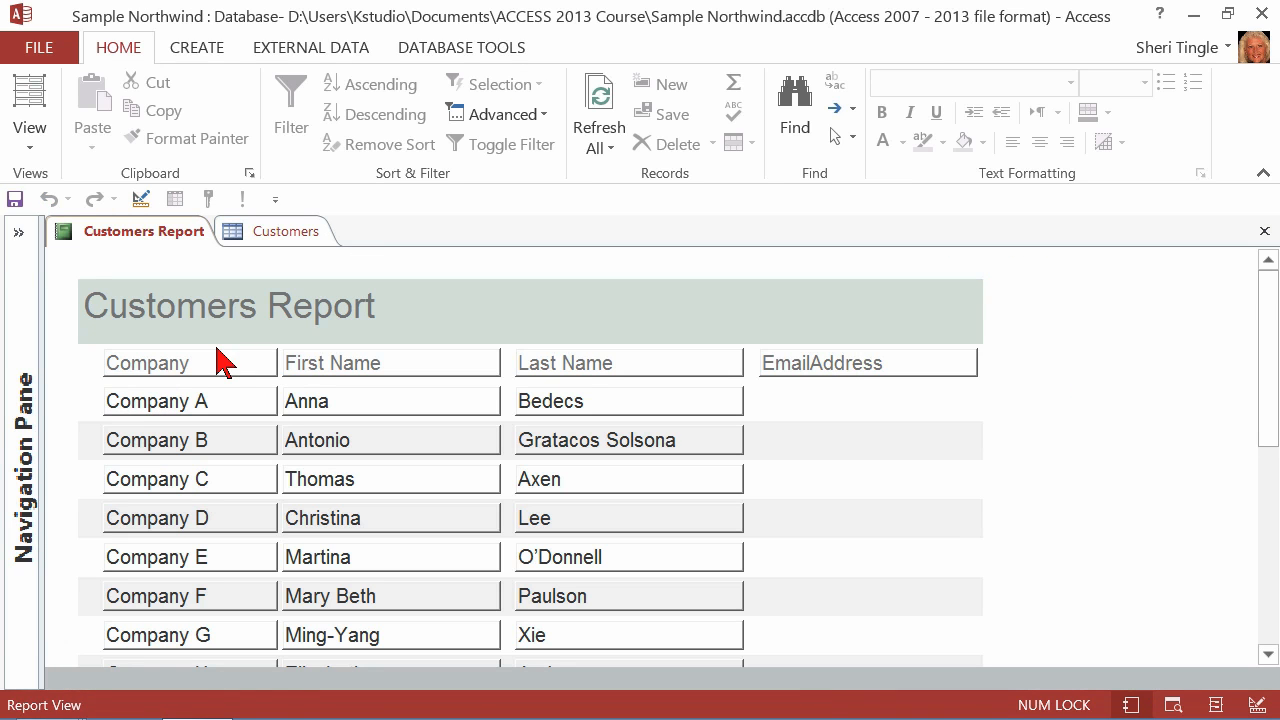
{"action": "left_click_drag", "start_coordinate": [1268, 330], "coordinate": [1277, 510]}
{"action": "left_click_drag", "start_coordinate": [1268, 452], "coordinate": [1268, 285]}
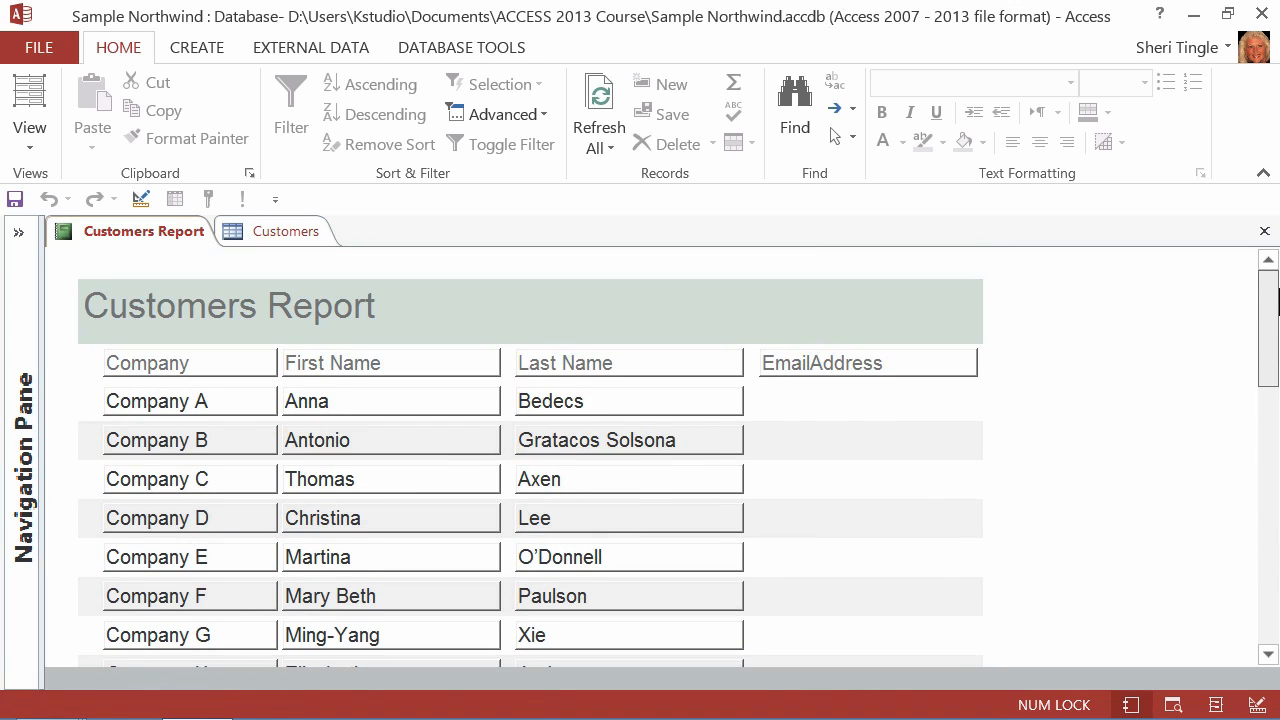
- Enter sample e-mail addresses in the EmailAddress field of the Company E, Company G and Company C records in the Customers table
{"action": "left_click", "coordinate": [272, 234]}
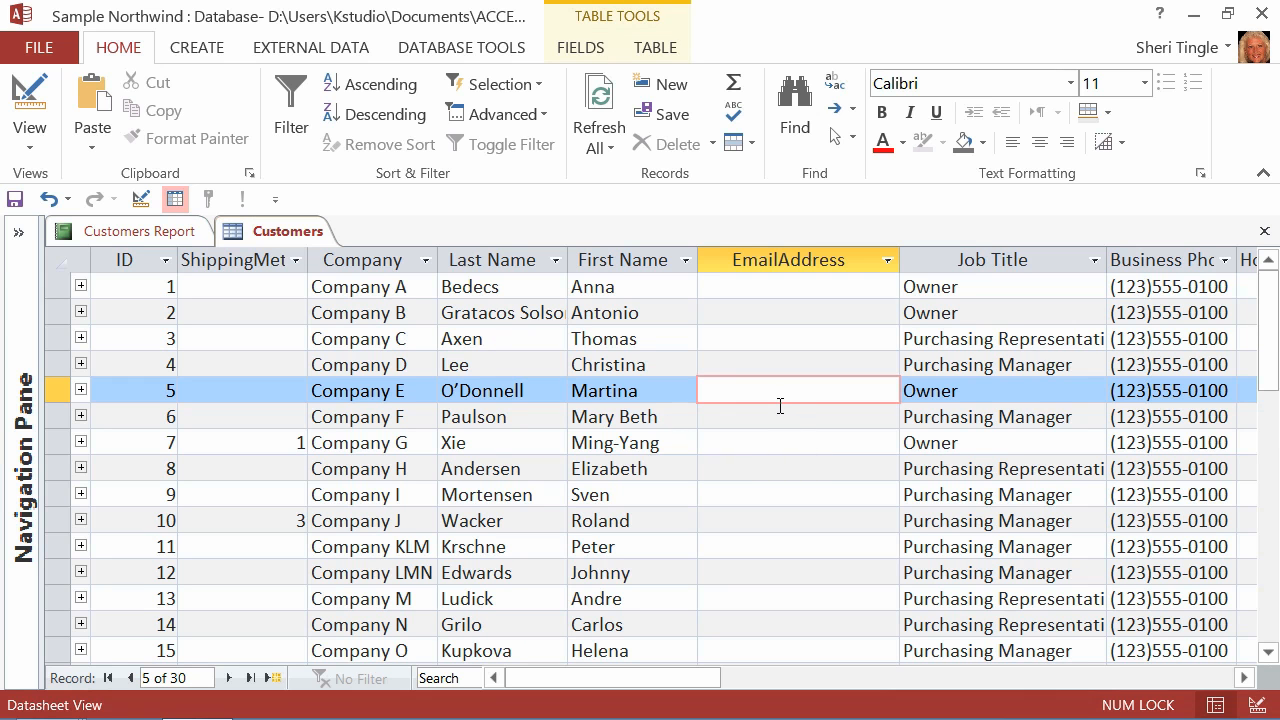
{"action": "type", "text": "me@here.com"}
{"action": "left_click", "coordinate": [780, 407]}
{"action": "key", "text": "Down"}
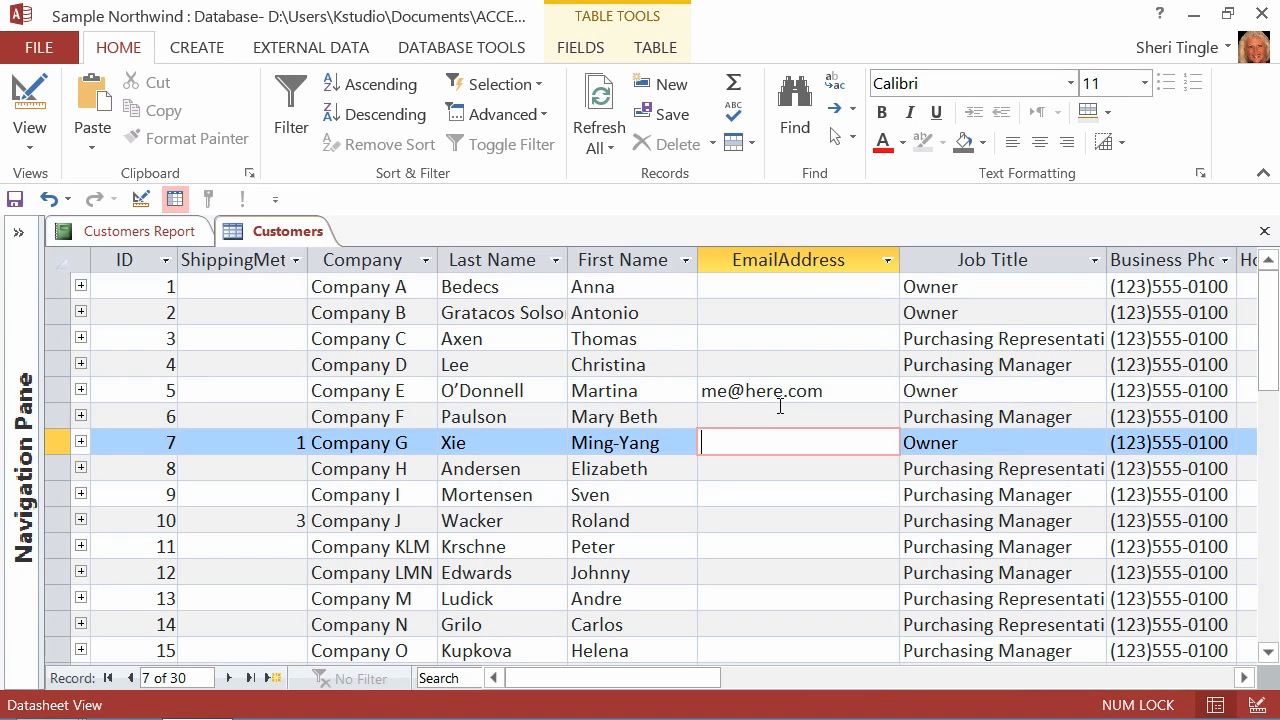
{"action": "type", "text": "Hi@how.com"}
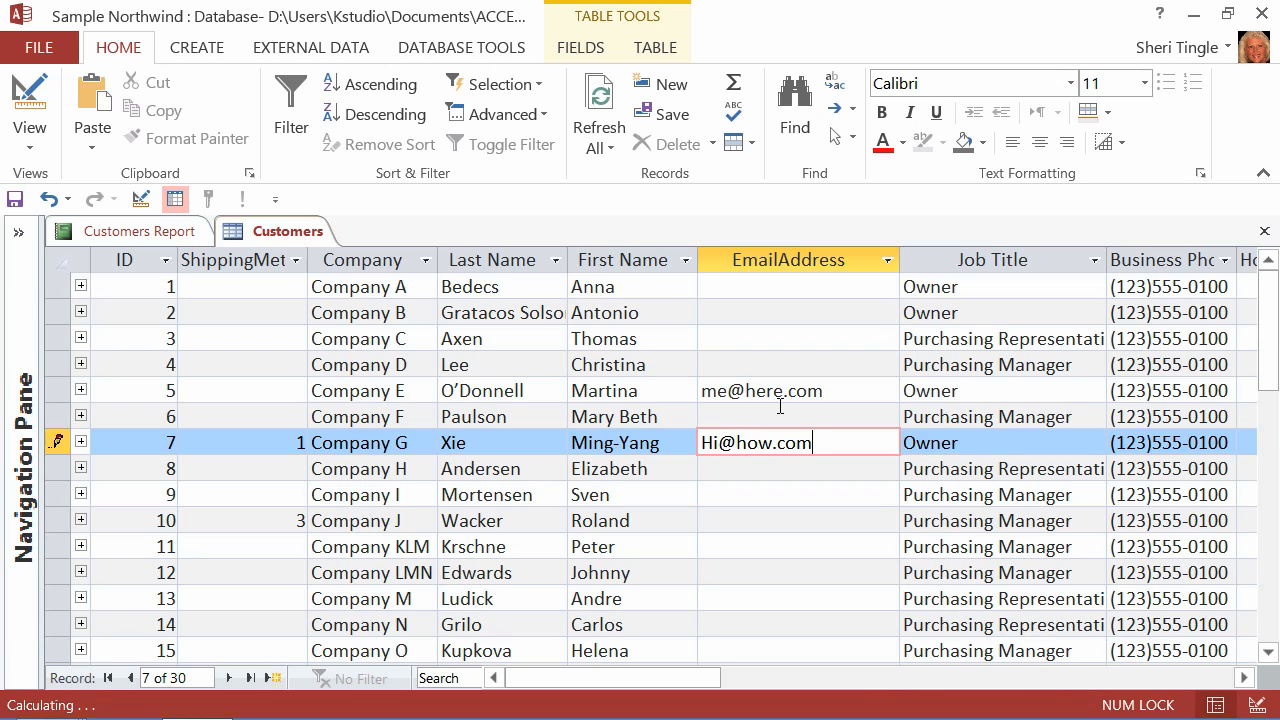
{"action": "key", "text": "Up"}
{"action": "key", "text": "Up"}
{"action": "key", "text": "Up"}
{"action": "key", "text": "Up"}
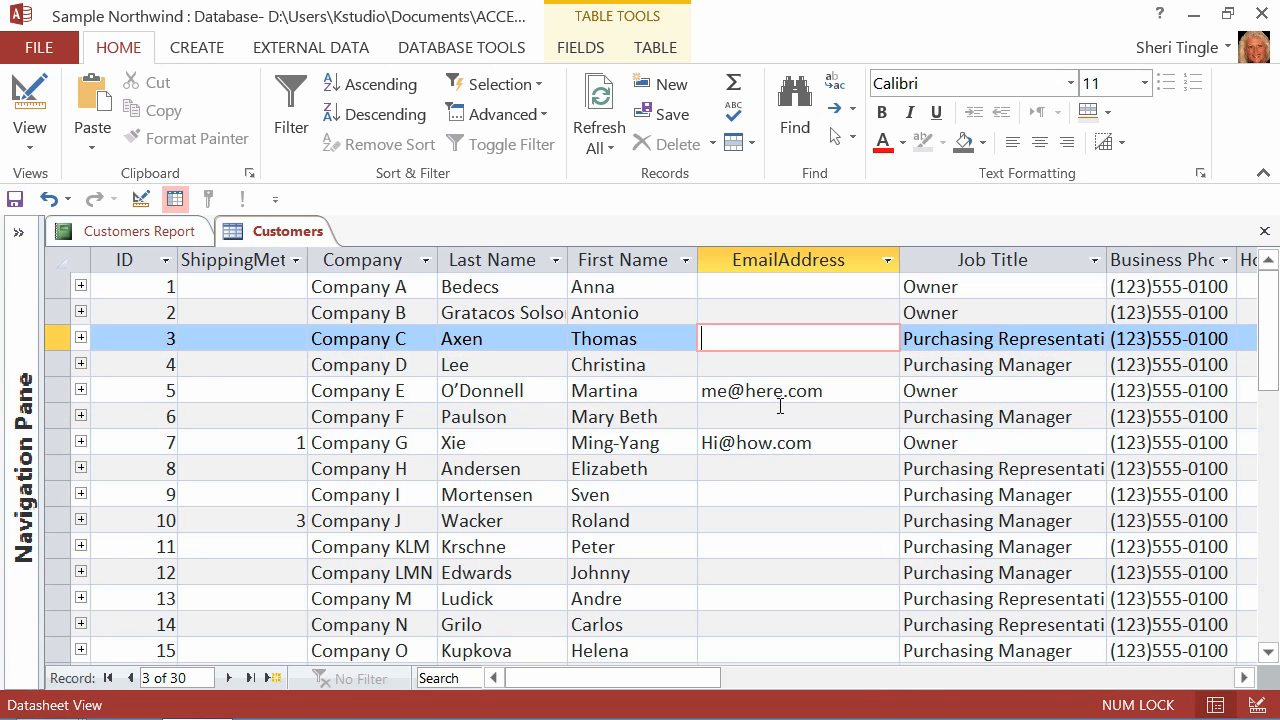
{"action": "type", "text": "Wow@now.com"}
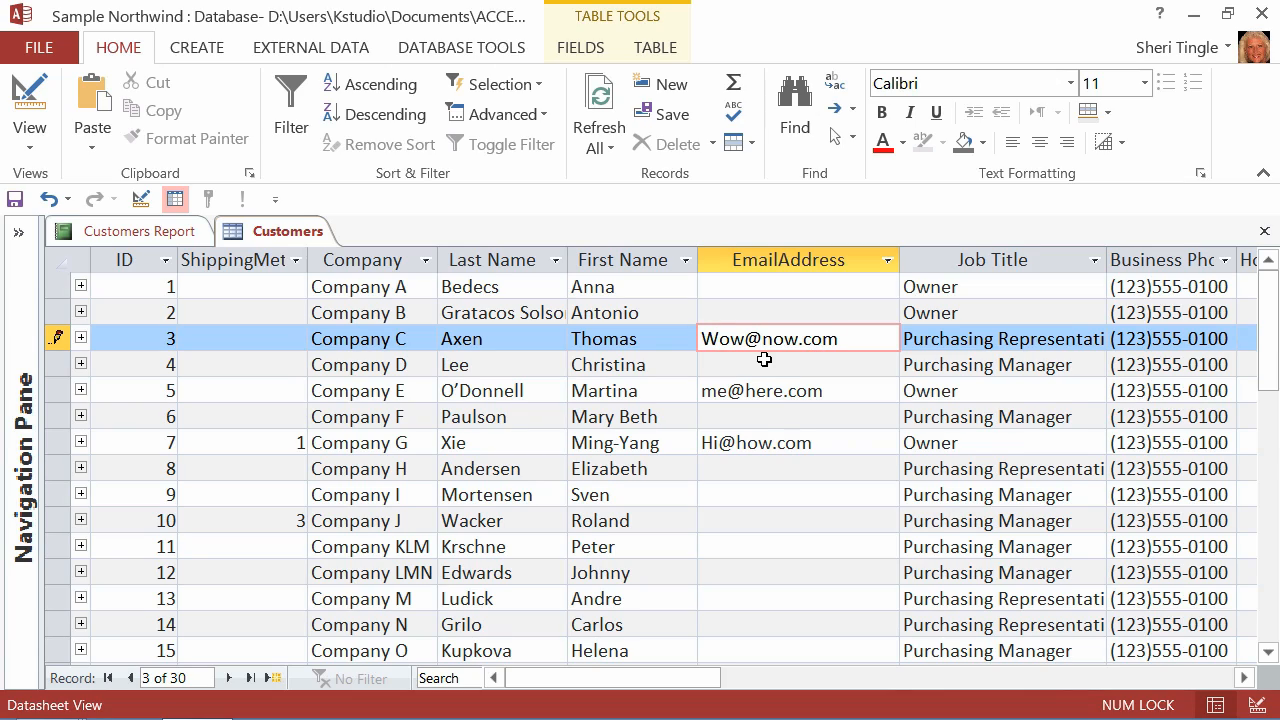
{"action": "left_click", "coordinate": [755, 316]}
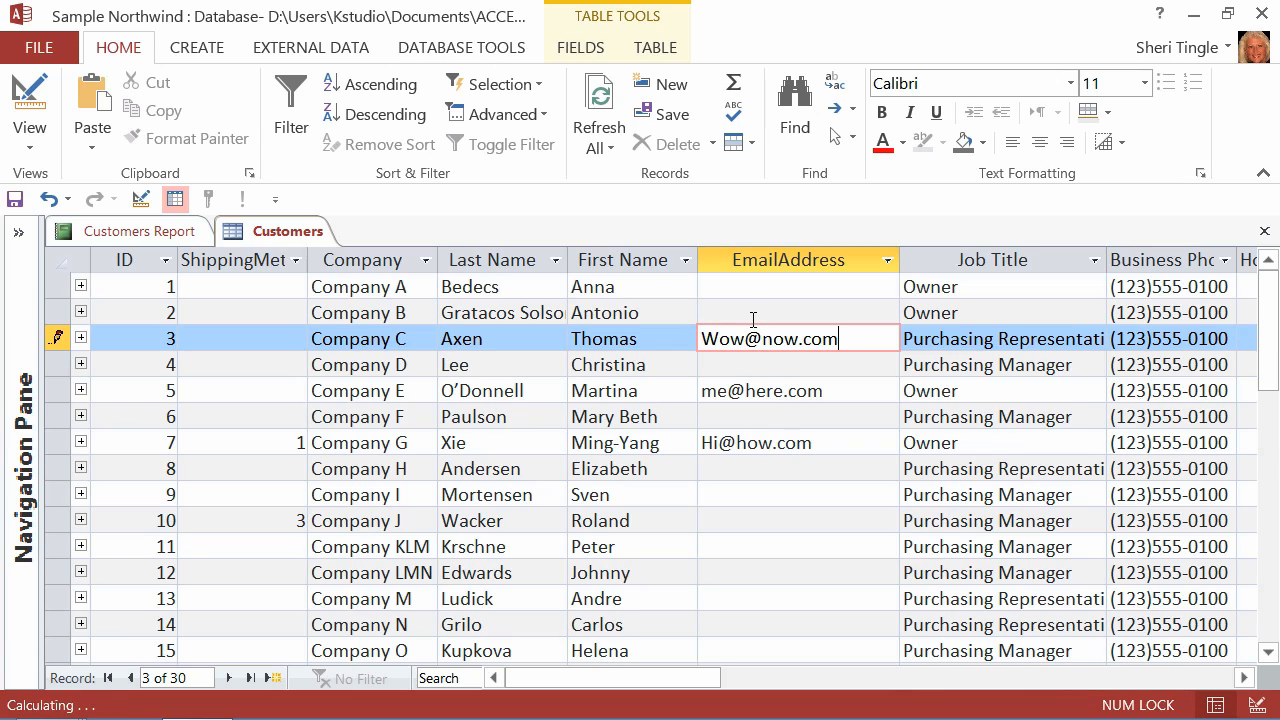
- Reload the Customers Report through Design View and check the EmailAddress column for the new entries in Report View
{"action": "left_click", "coordinate": [157, 232]}
{"action": "right_click", "coordinate": [150, 236]}
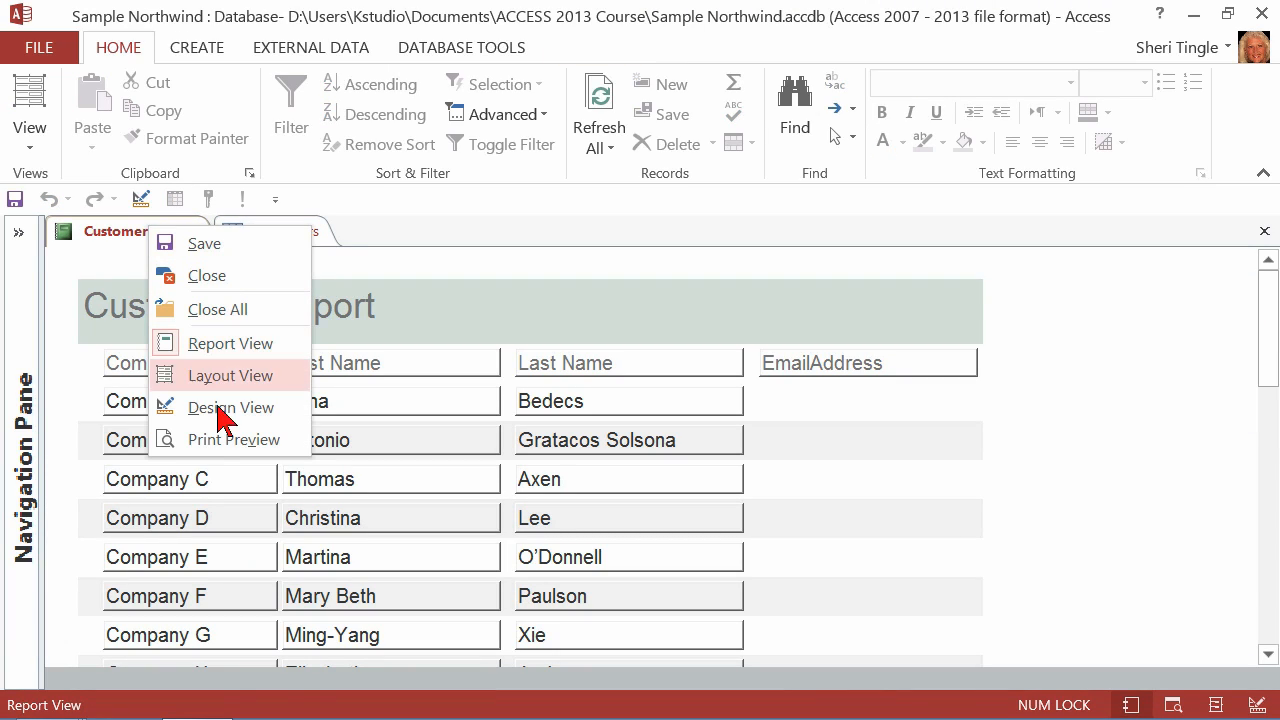
{"action": "left_click", "coordinate": [224, 408]}
{"action": "right_click", "coordinate": [153, 237]}
{"action": "left_click", "coordinate": [225, 355]}
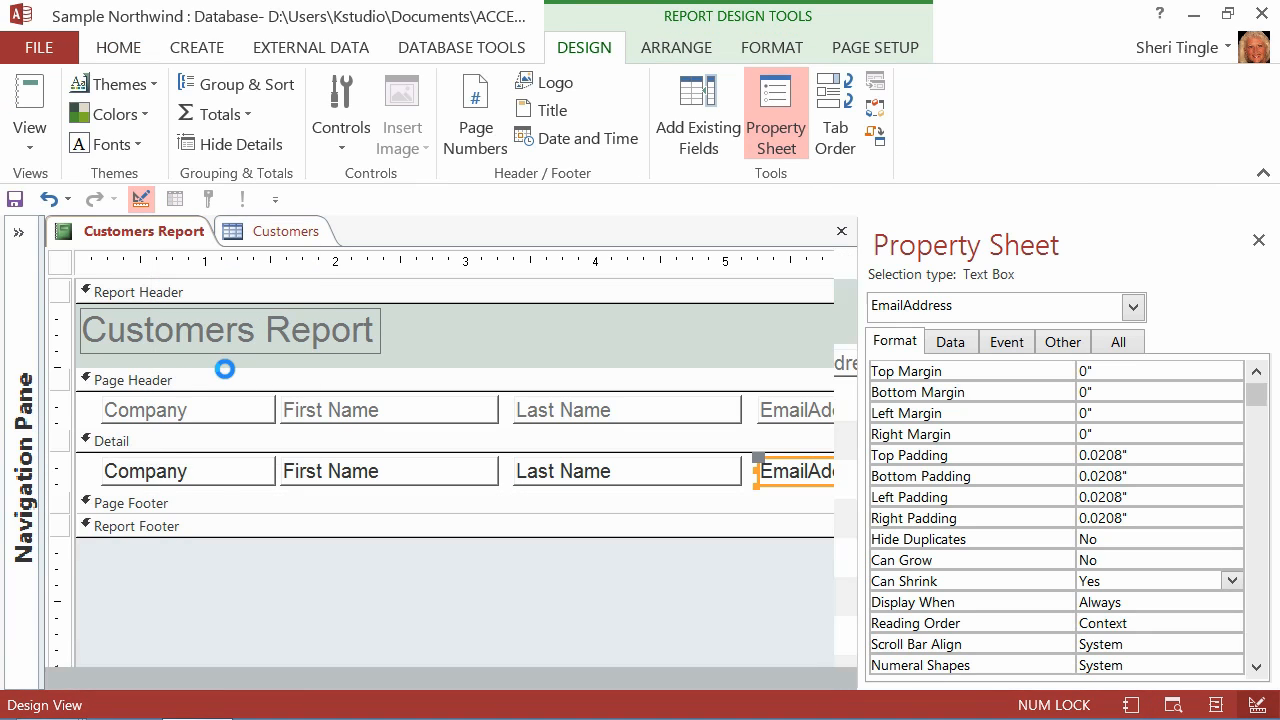
{"action": "mouse_move", "coordinate": [1272, 368]}
{"action": "left_mouse_down"}
{"action": "mouse_move", "coordinate": [1277, 430]}
{"action": "mouse_move", "coordinate": [1266, 357]}
{"action": "left_mouse_up"}
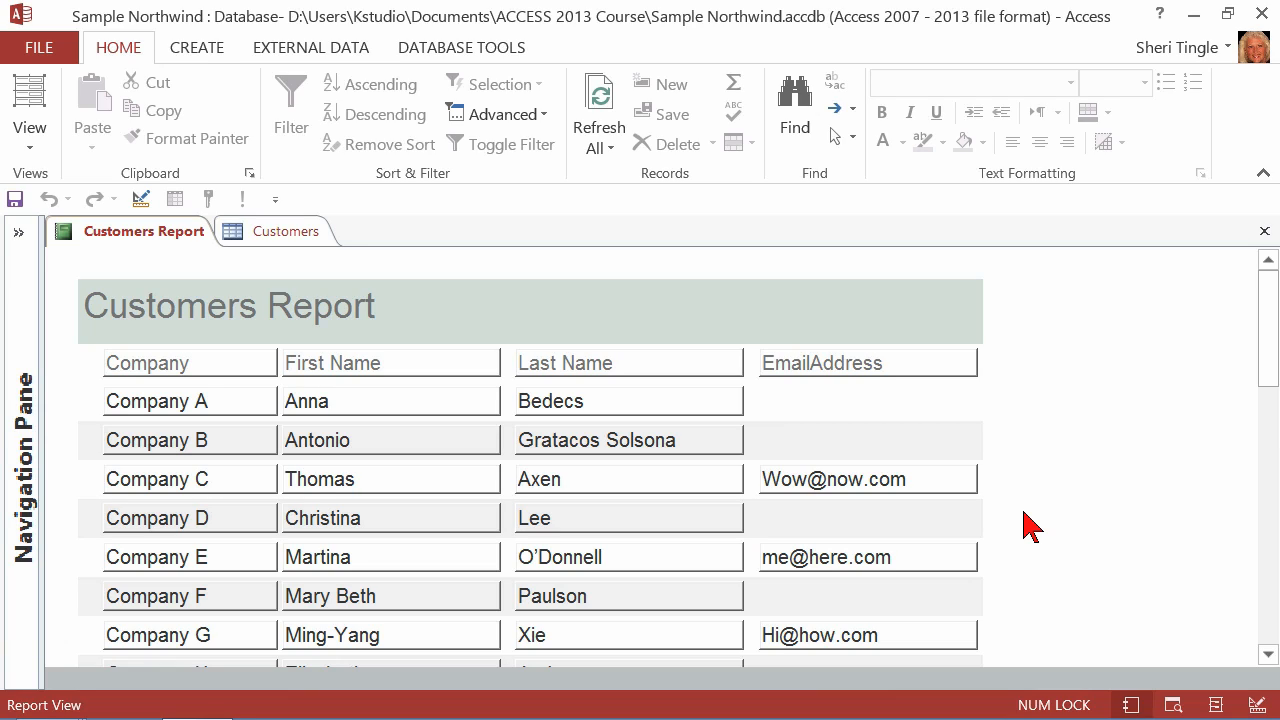
- Return the report to Design View and set the Hide Duplicates property of the EmailAddress text box to Yes
{"action": "right_click", "coordinate": [141, 232]}
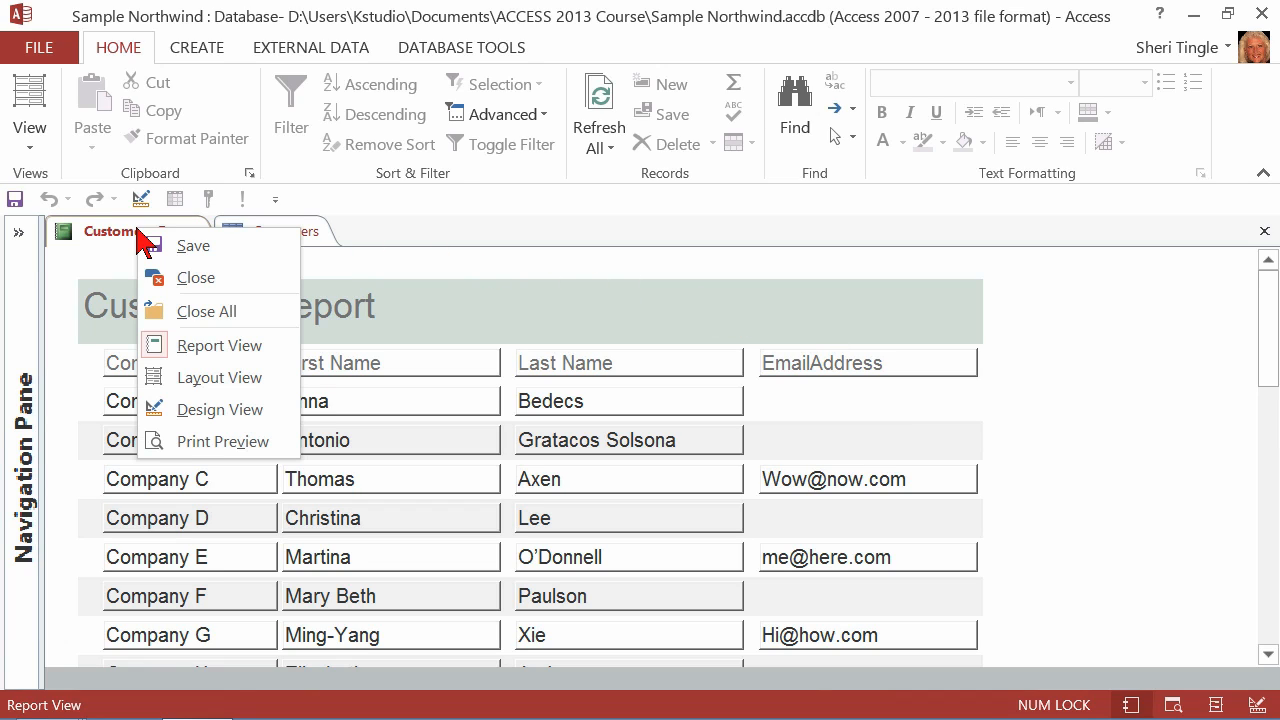
{"action": "left_click", "coordinate": [208, 410]}
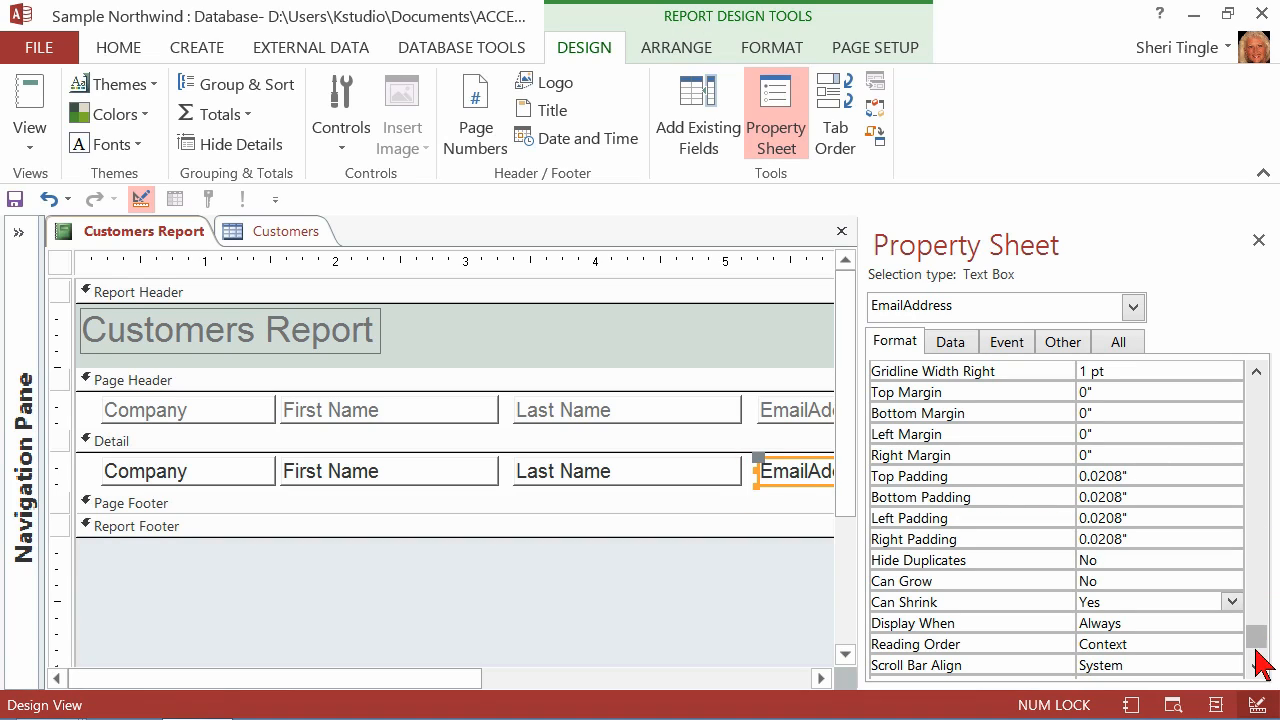
{"action": "left_click", "coordinate": [972, 561]}
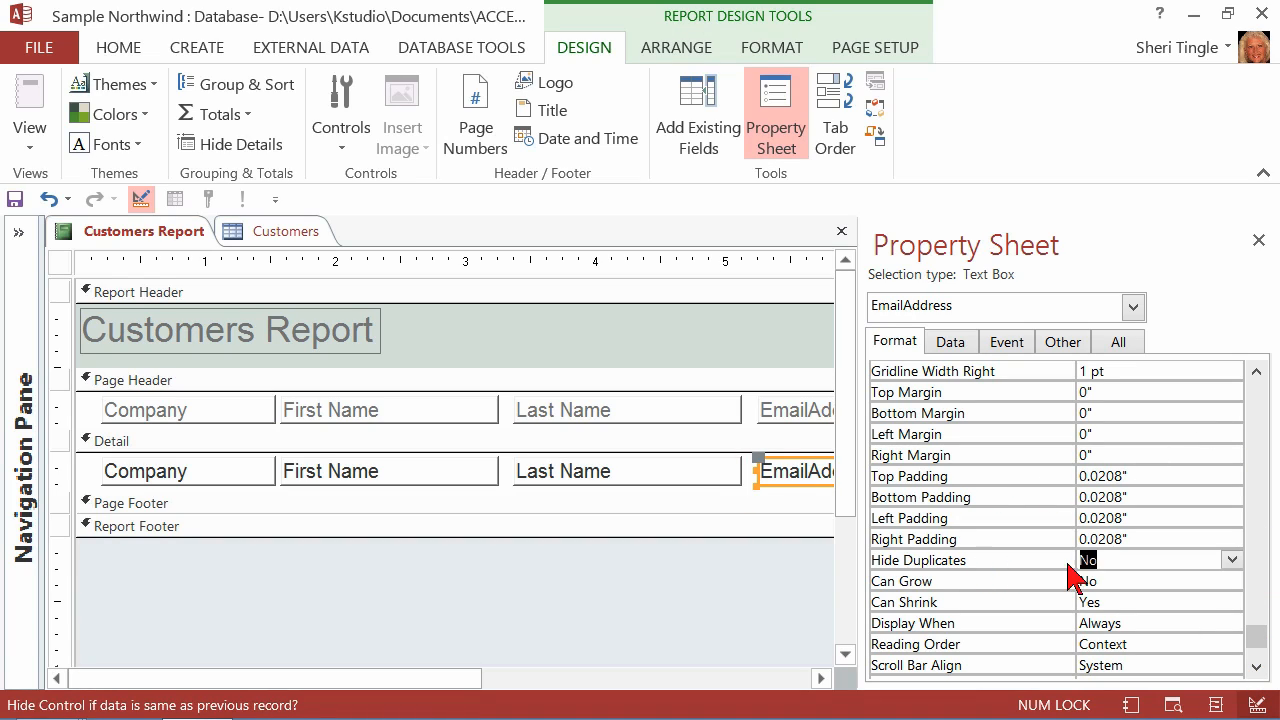
{"action": "left_click", "coordinate": [1233, 561]}
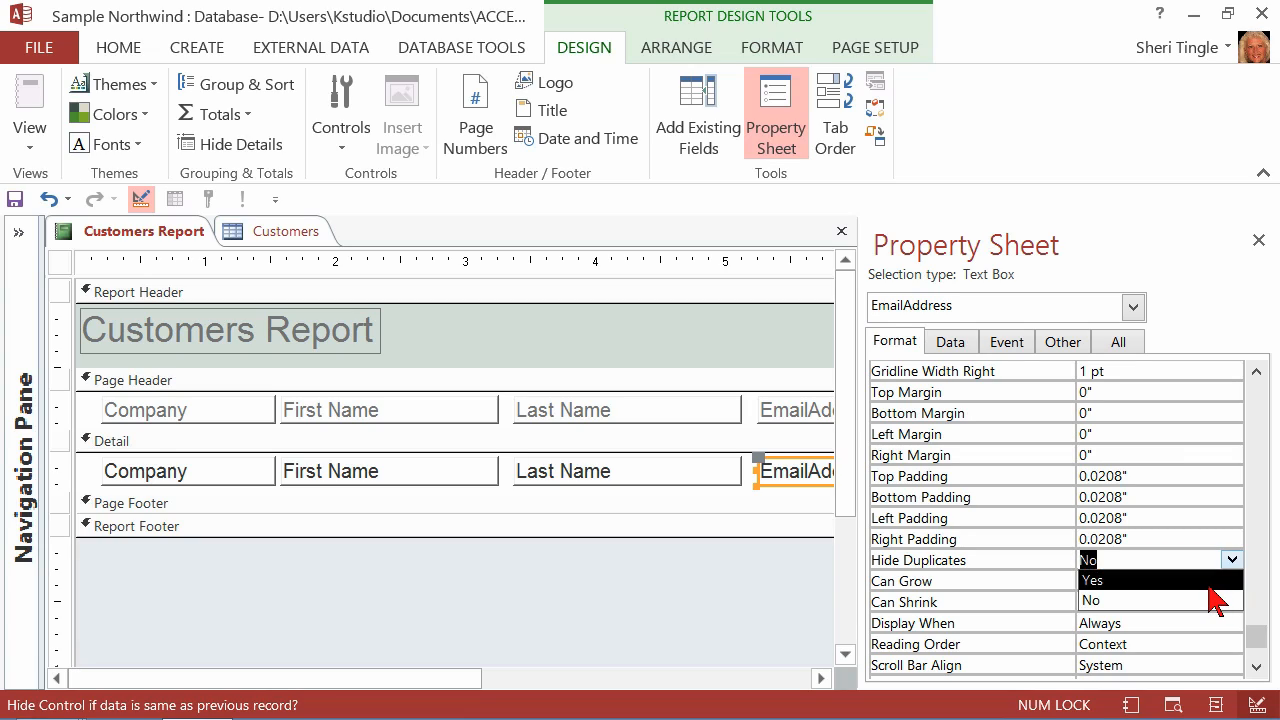
{"action": "left_click", "coordinate": [1218, 586]}
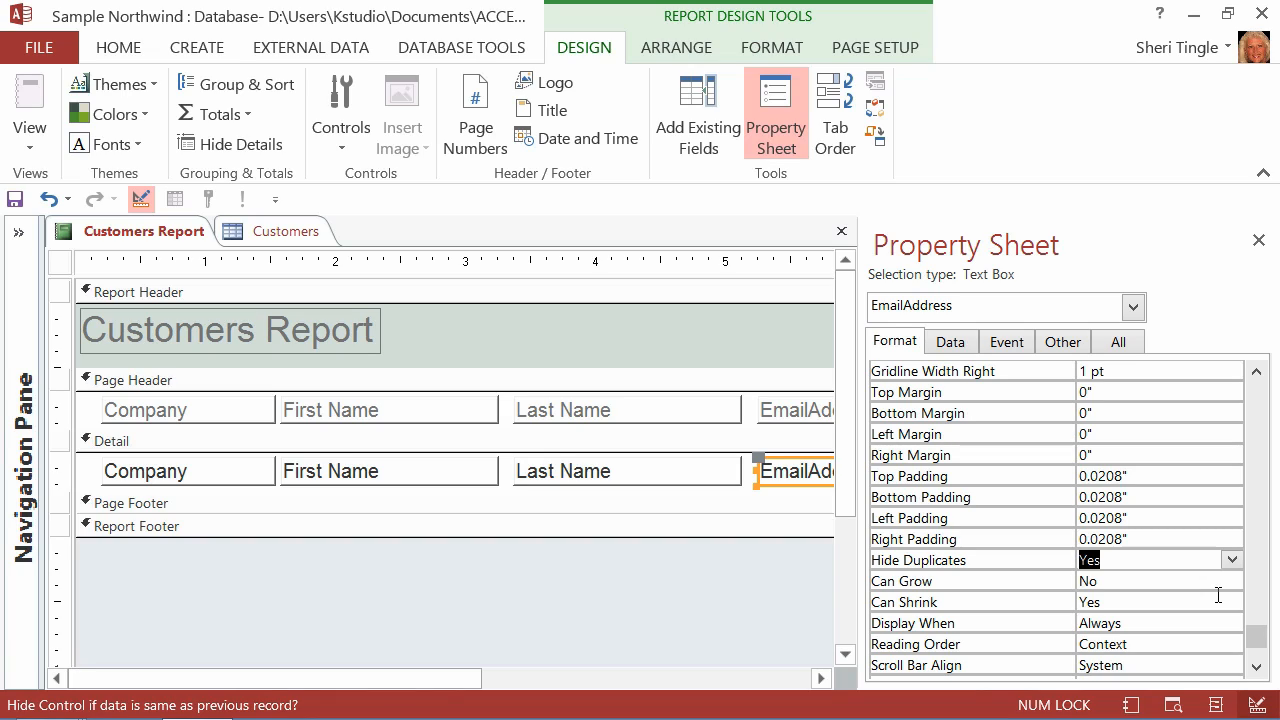
{"action": "left_click", "coordinate": [1127, 603]}
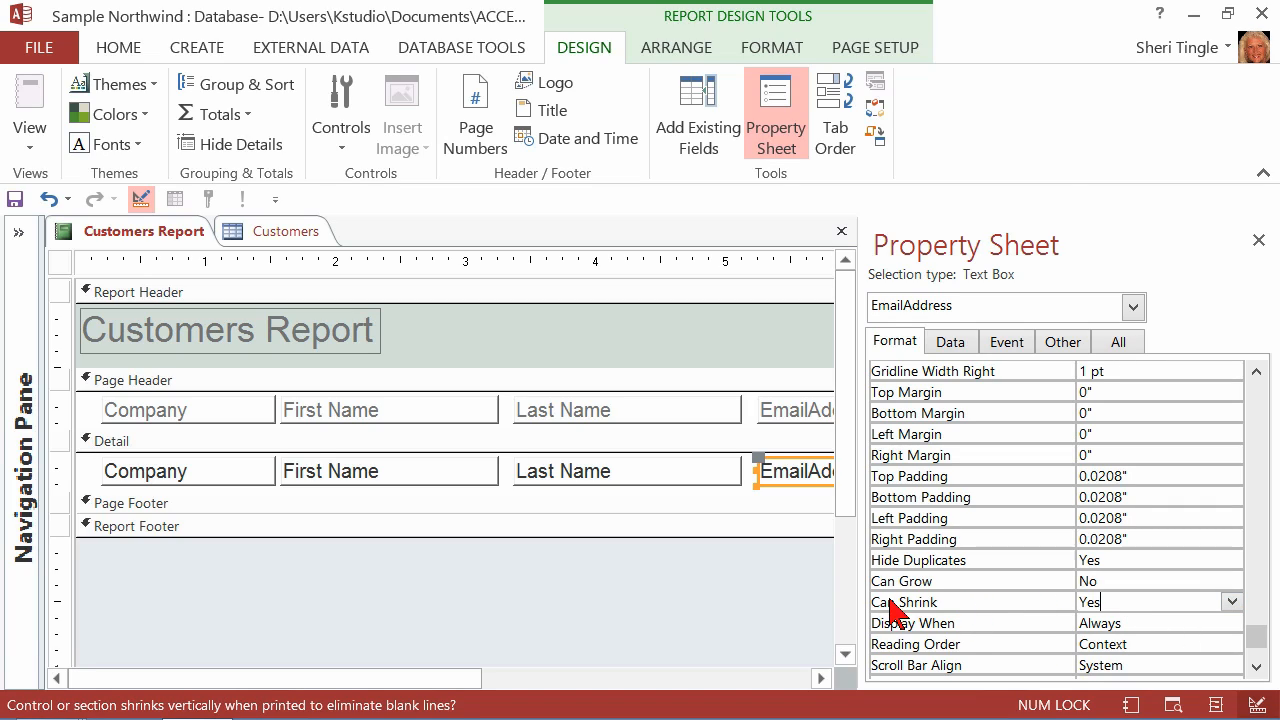